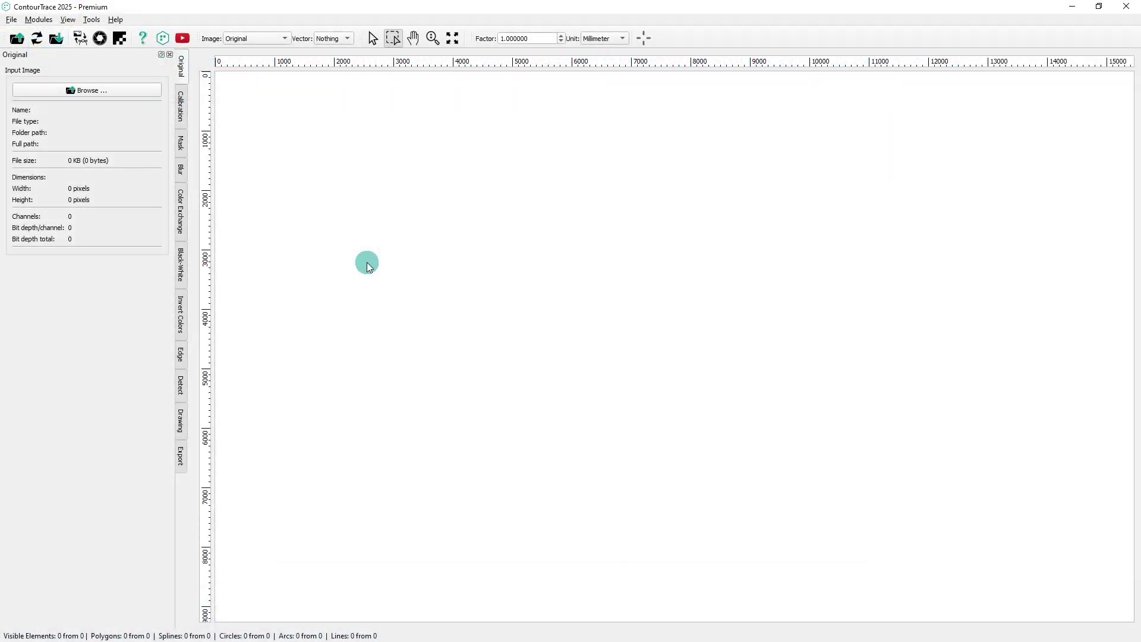
pyautogui.click(119, 39)
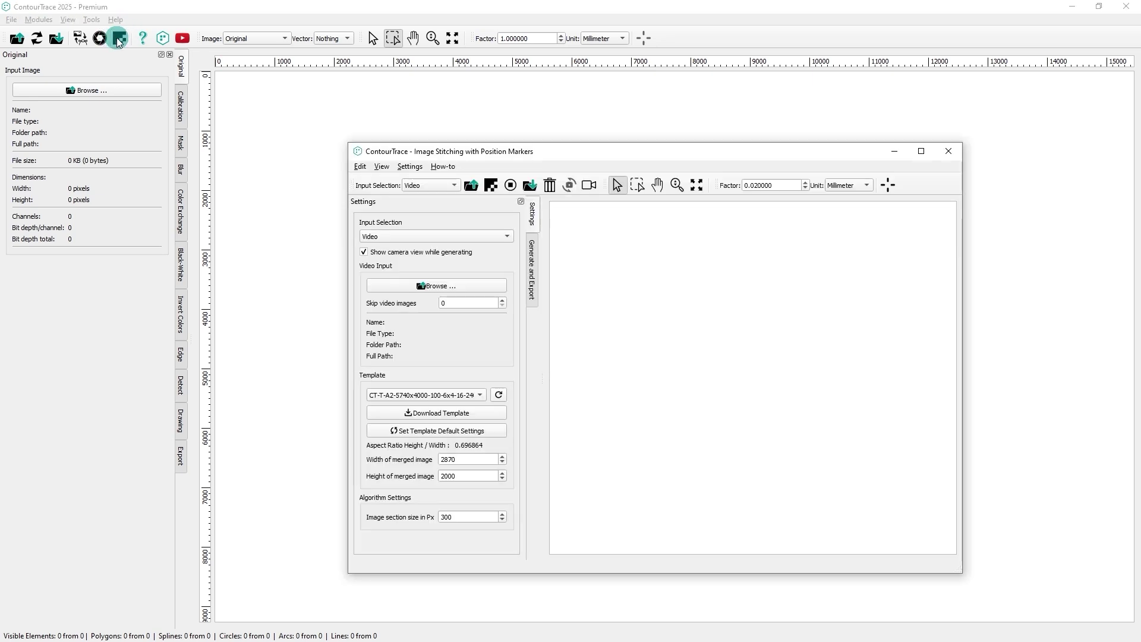
pyautogui.click(476, 237)
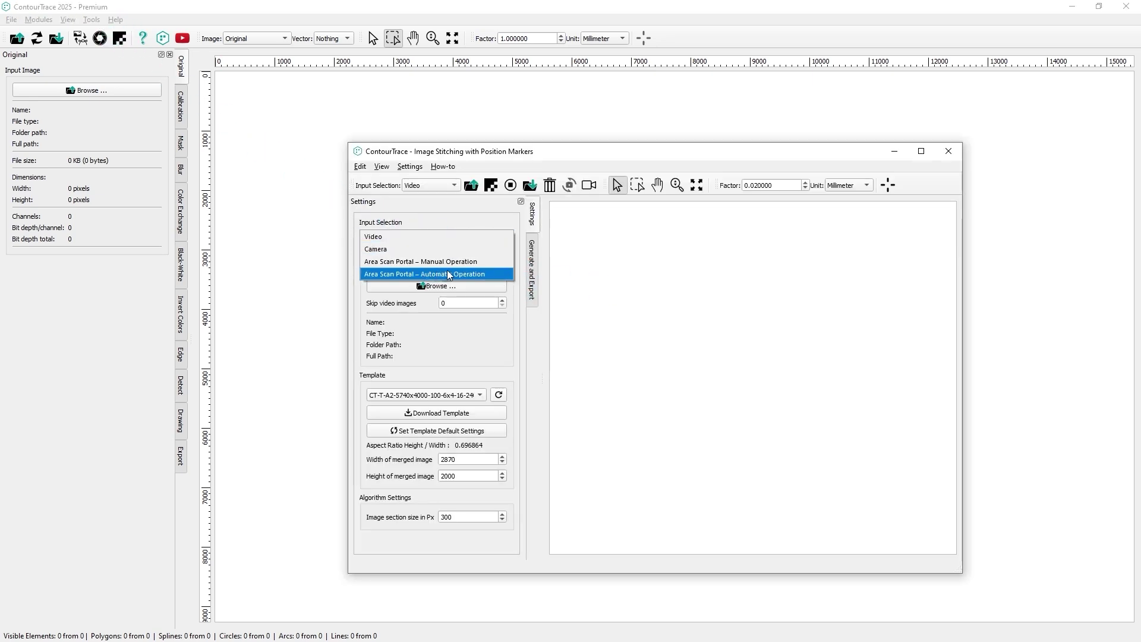
pyautogui.click(425, 242)
pyautogui.click(426, 286)
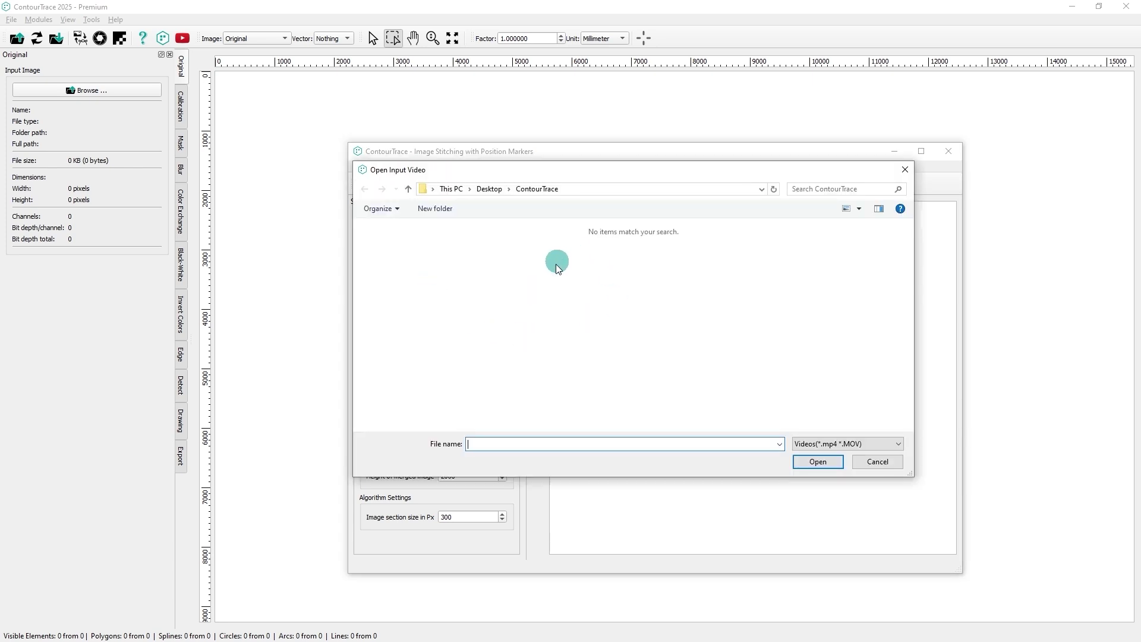
pyautogui.click(818, 462)
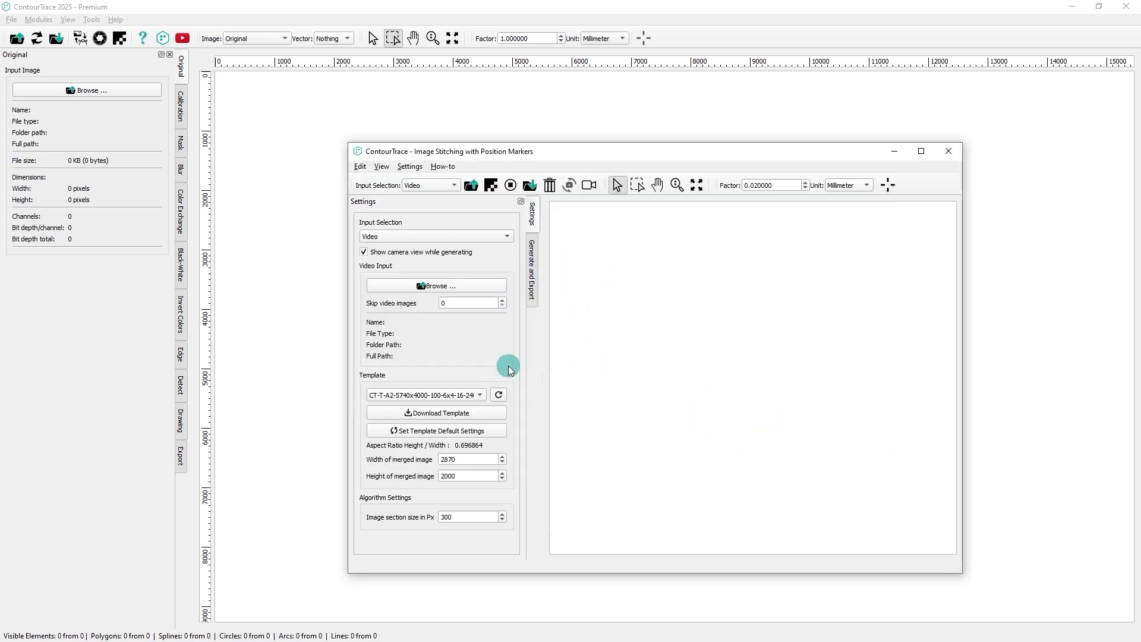
pyautogui.click(479, 395)
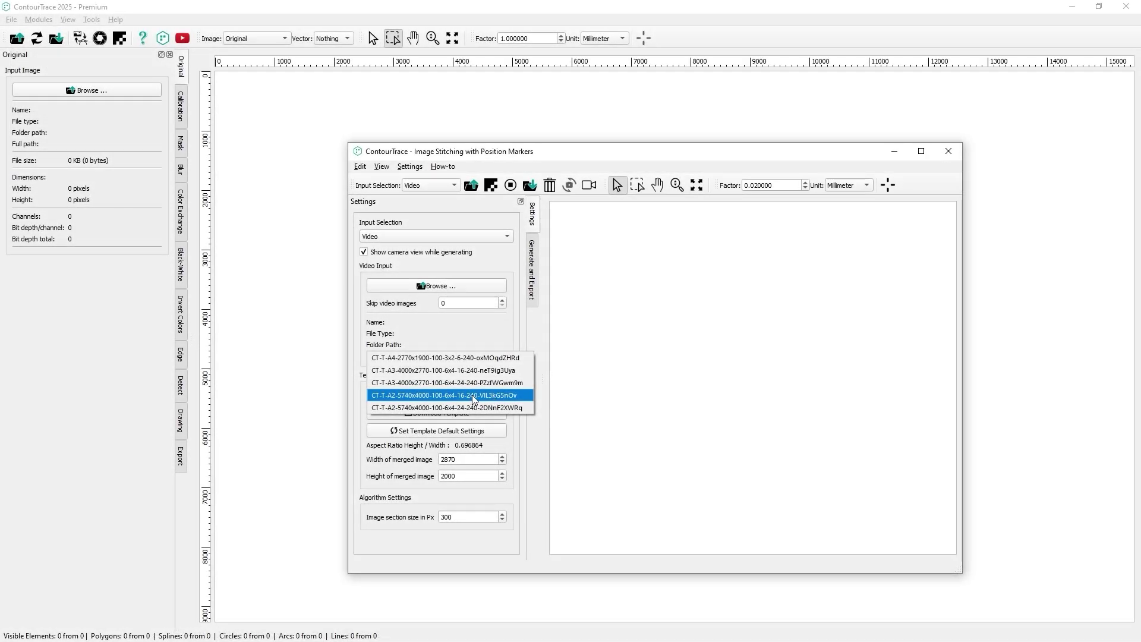
pyautogui.click(466, 397)
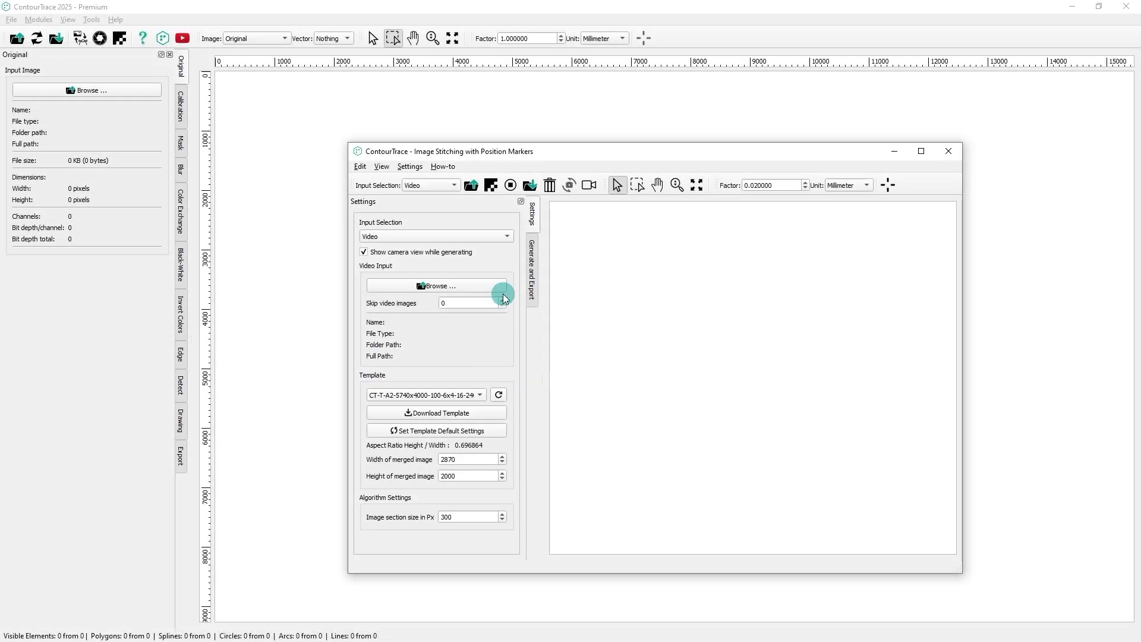
pyautogui.click(532, 254)
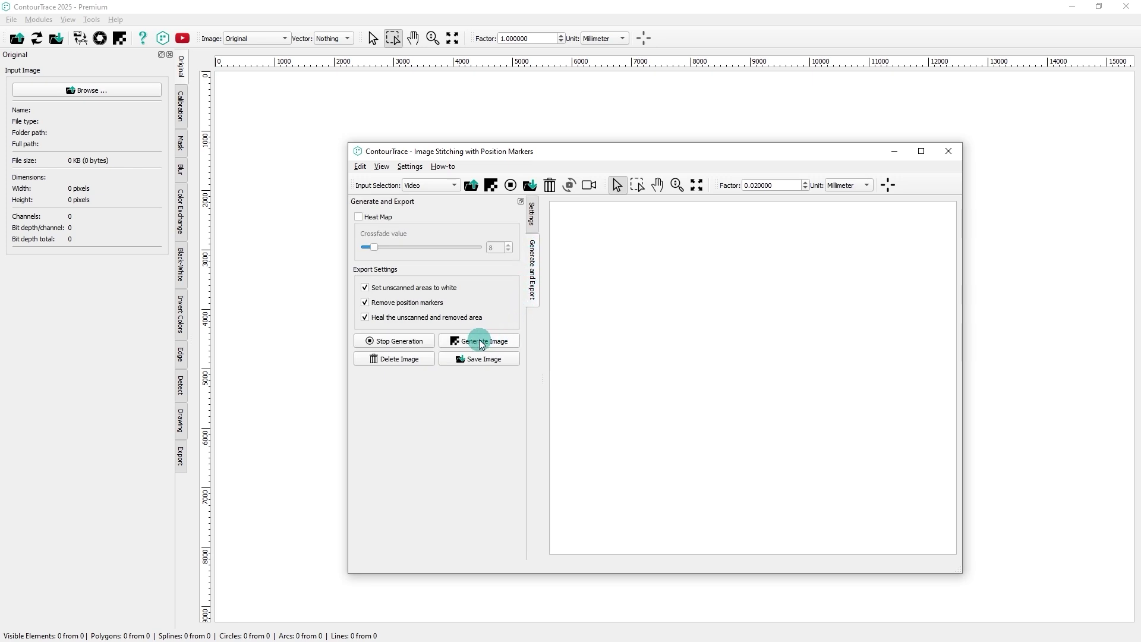
pyautogui.click(532, 220)
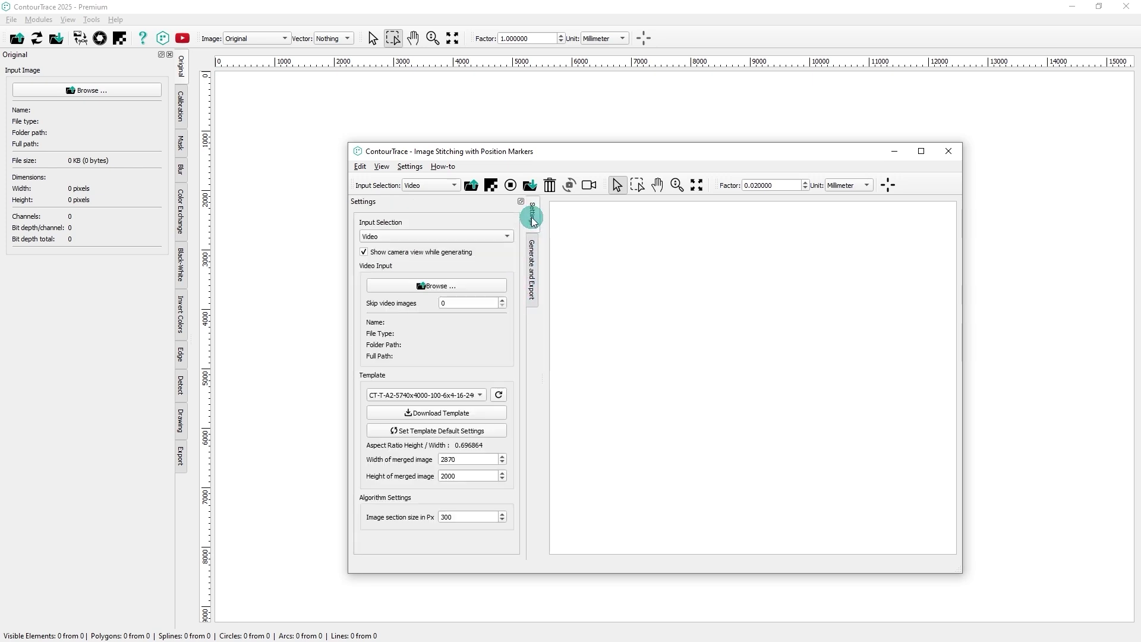
pyautogui.click(505, 238)
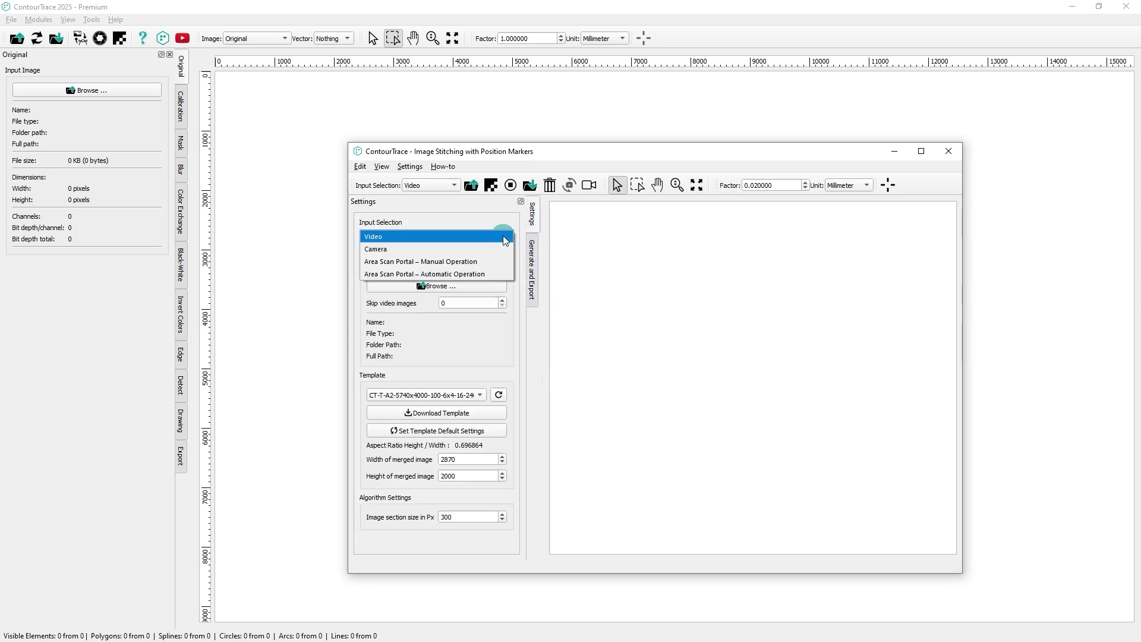
# Switch the stitching input to Camera, detect cameras, and pick Daheng Imaging Device 1 (4096x3000).
pyautogui.click(415, 250)
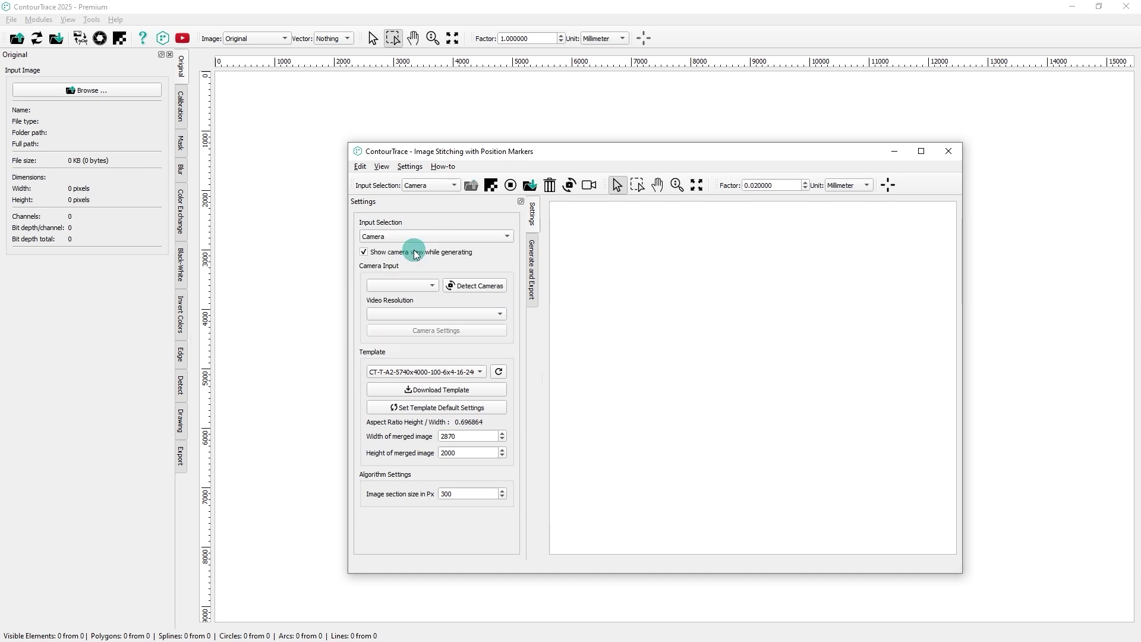
pyautogui.click(466, 287)
pyautogui.click(399, 286)
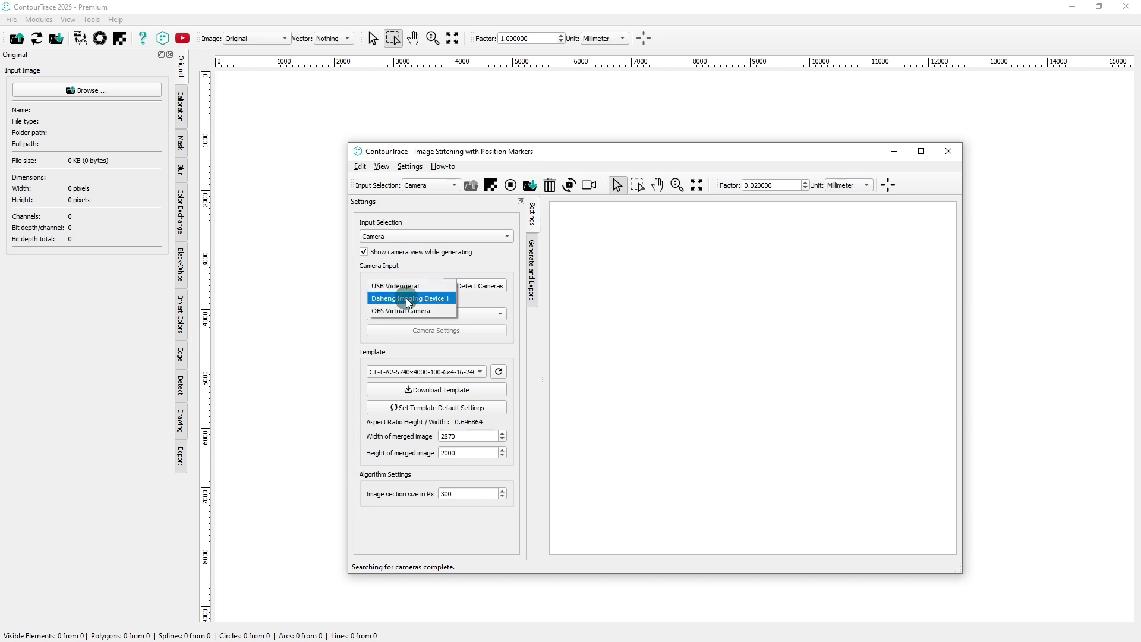
pyautogui.click(407, 299)
pyautogui.click(487, 288)
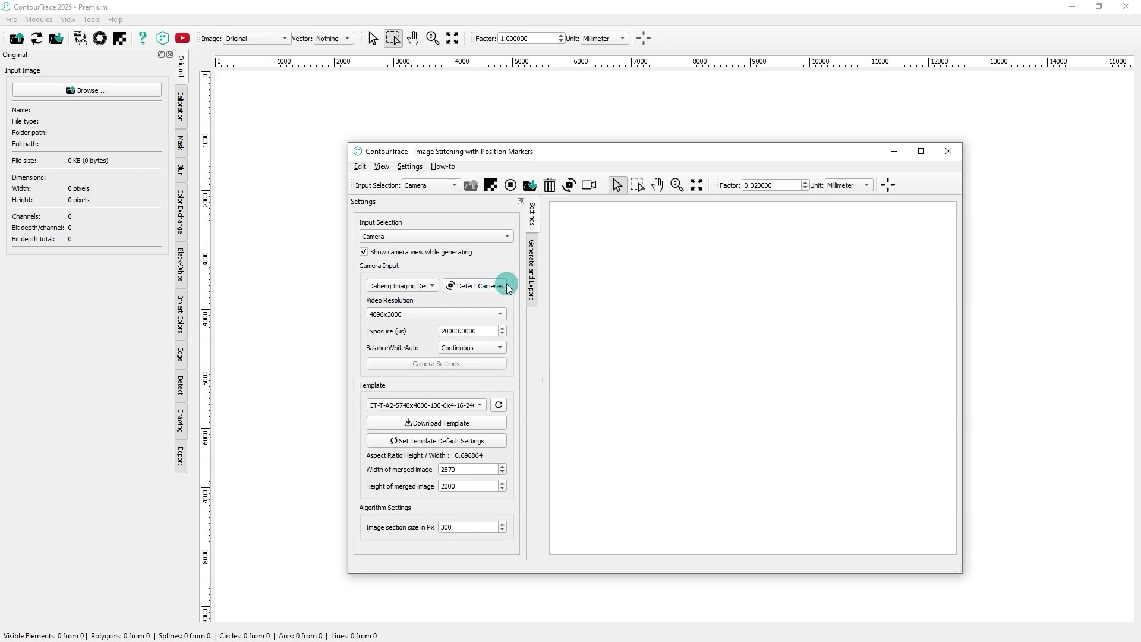
pyautogui.click(533, 265)
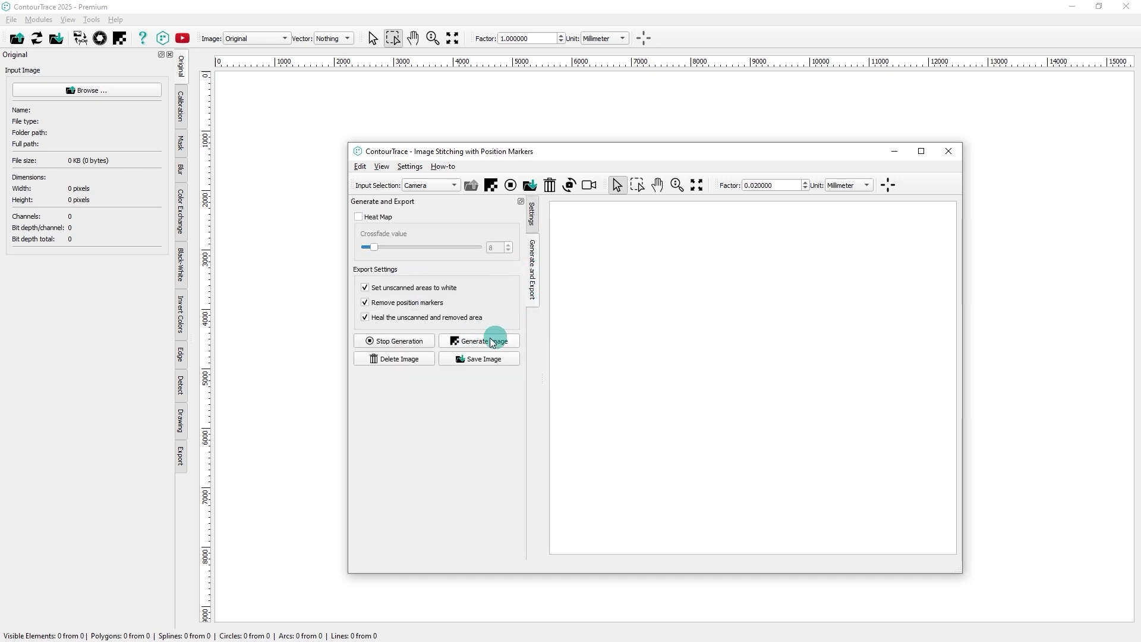
# Change the input source to Area Scan Portal – Manual Operation and review the Generate and Export options.
pyautogui.click(531, 212)
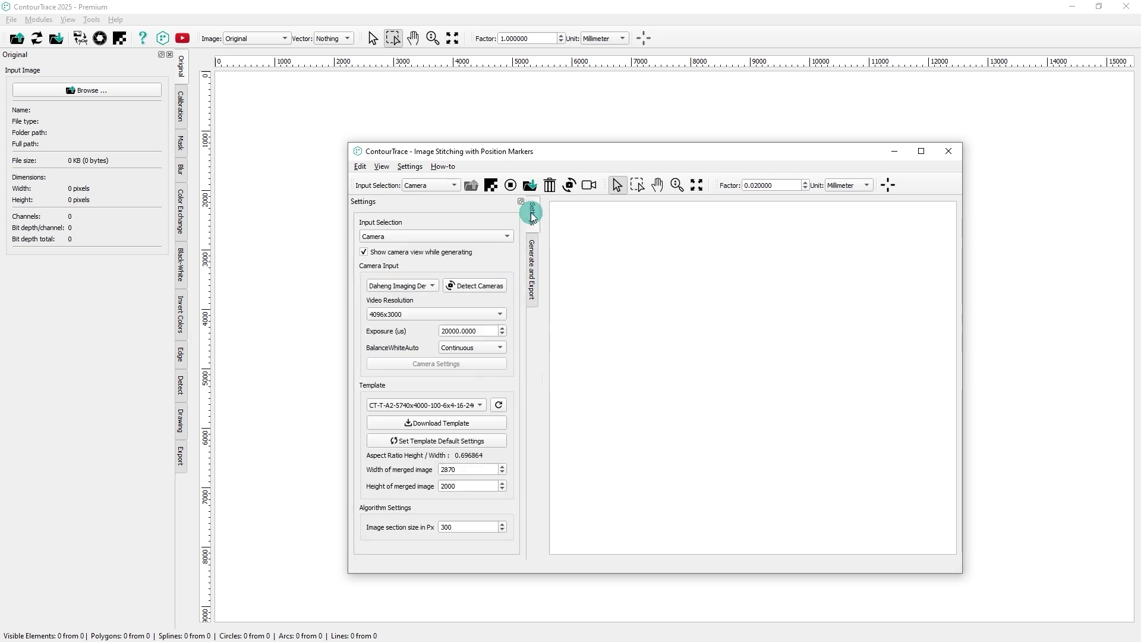
pyautogui.click(510, 237)
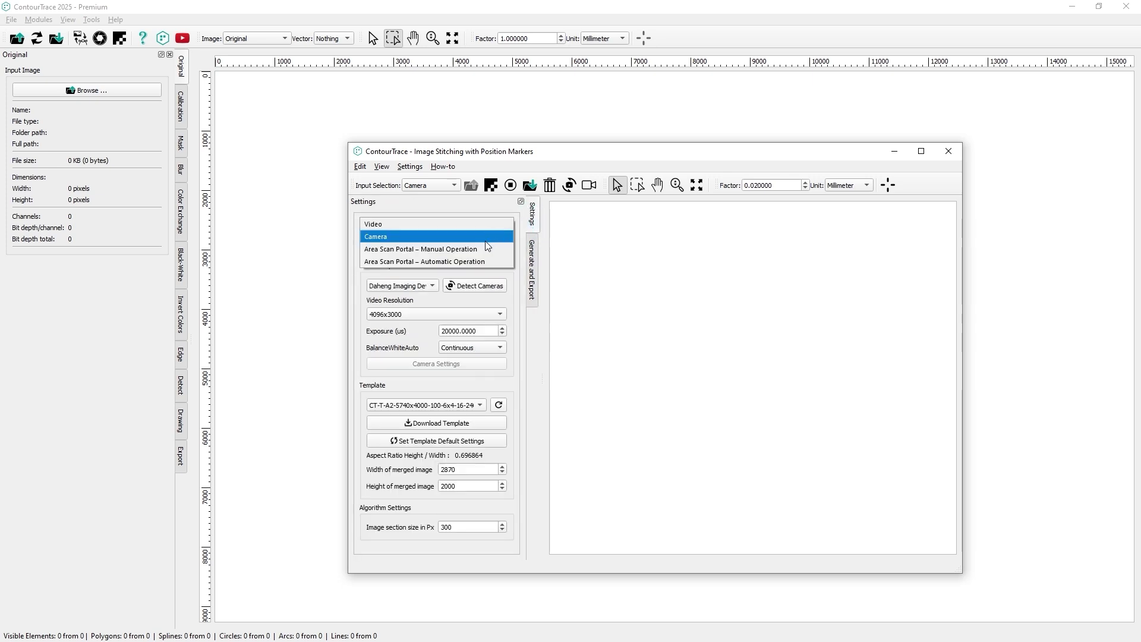
pyautogui.click(446, 249)
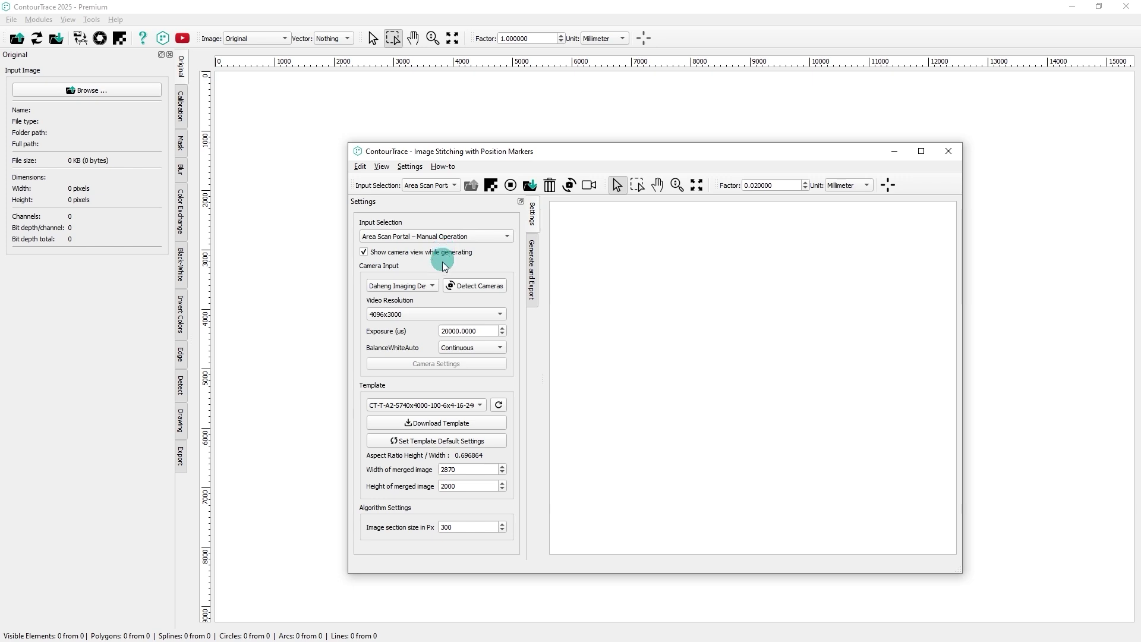
pyautogui.click(533, 260)
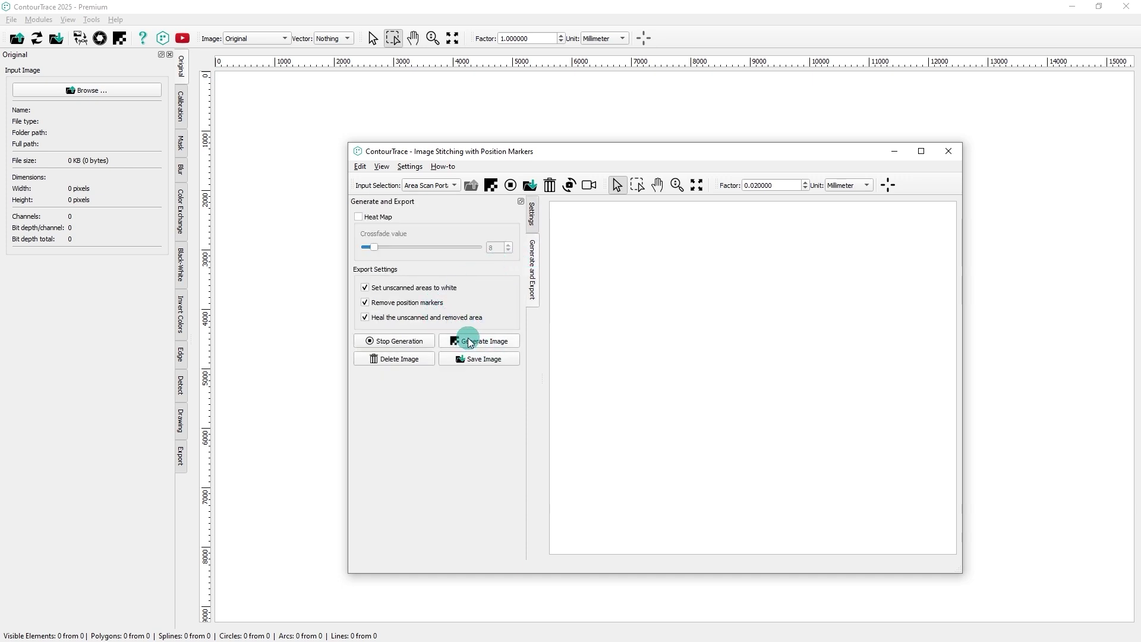
pyautogui.click(532, 214)
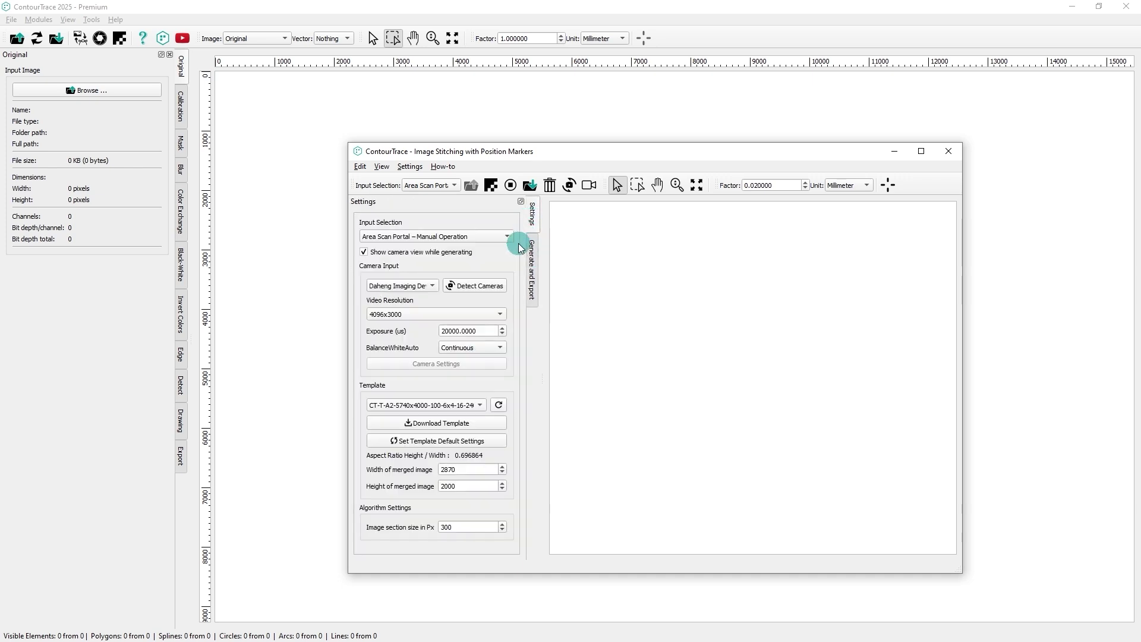
# Select Area Scan Portal – Automatic Operation and detect cameras, keeping USB-Videogerät as the camera.
pyautogui.click(420, 237)
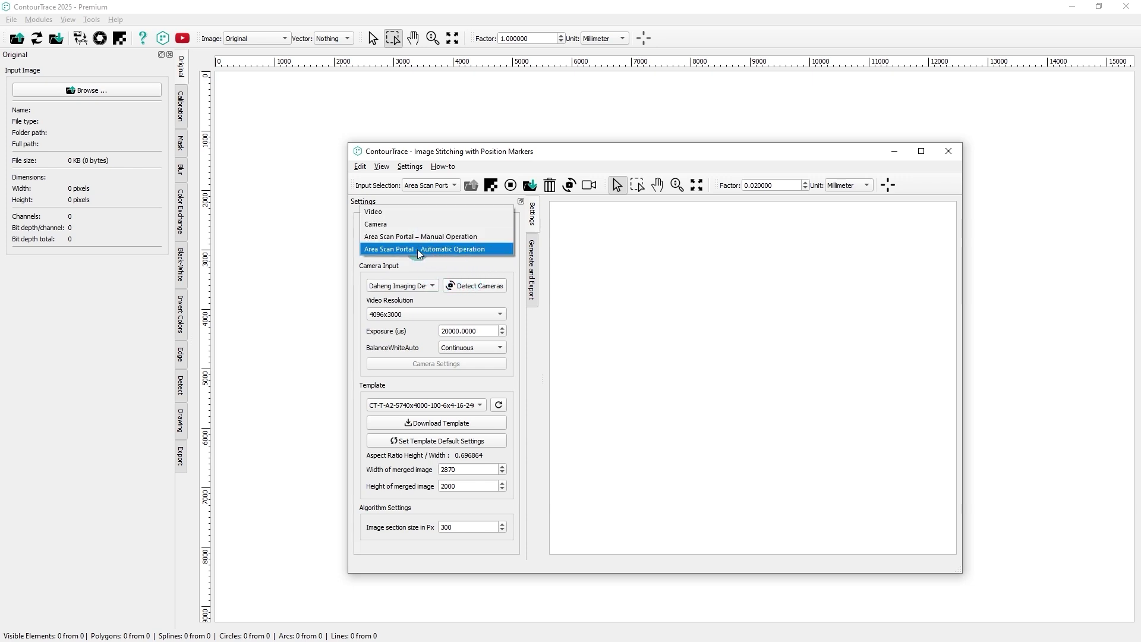
pyautogui.click(448, 249)
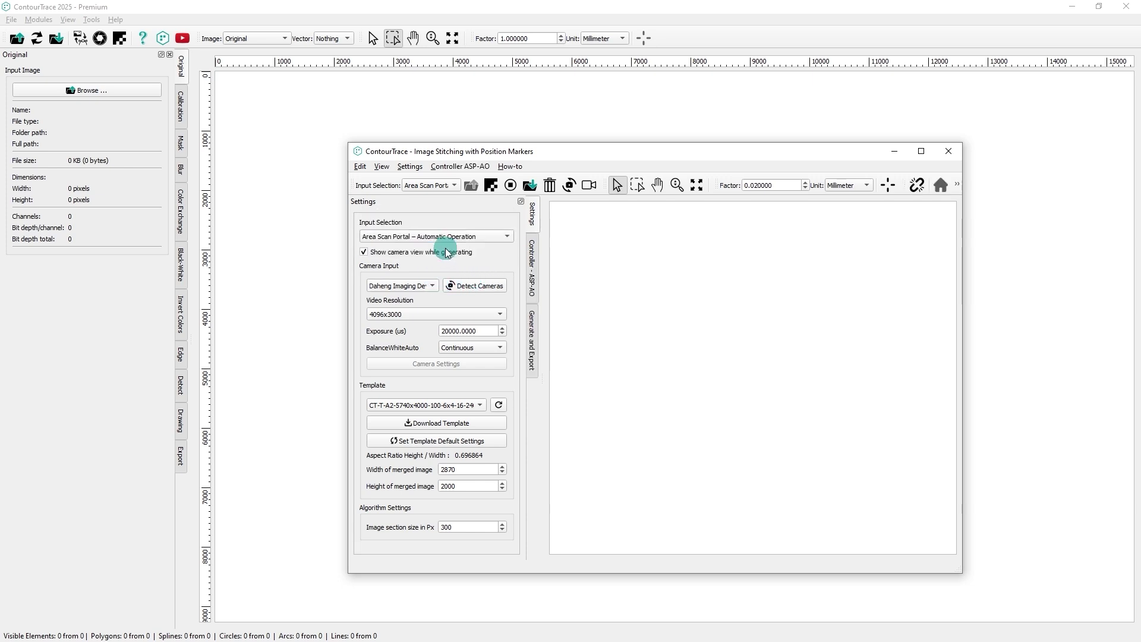
pyautogui.click(462, 288)
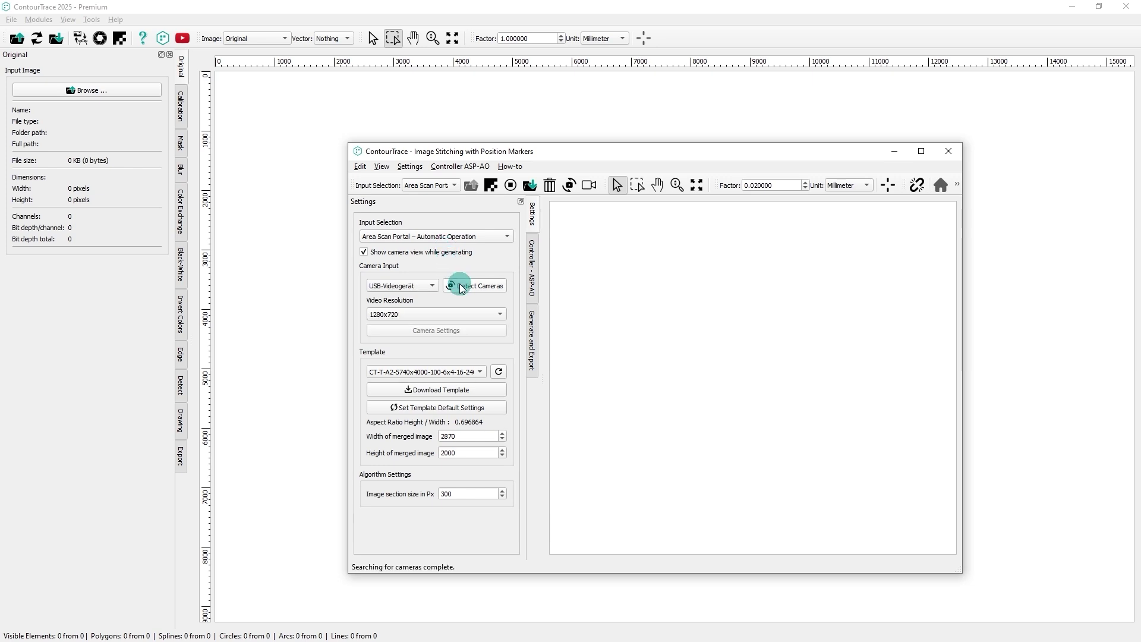
pyautogui.click(431, 286)
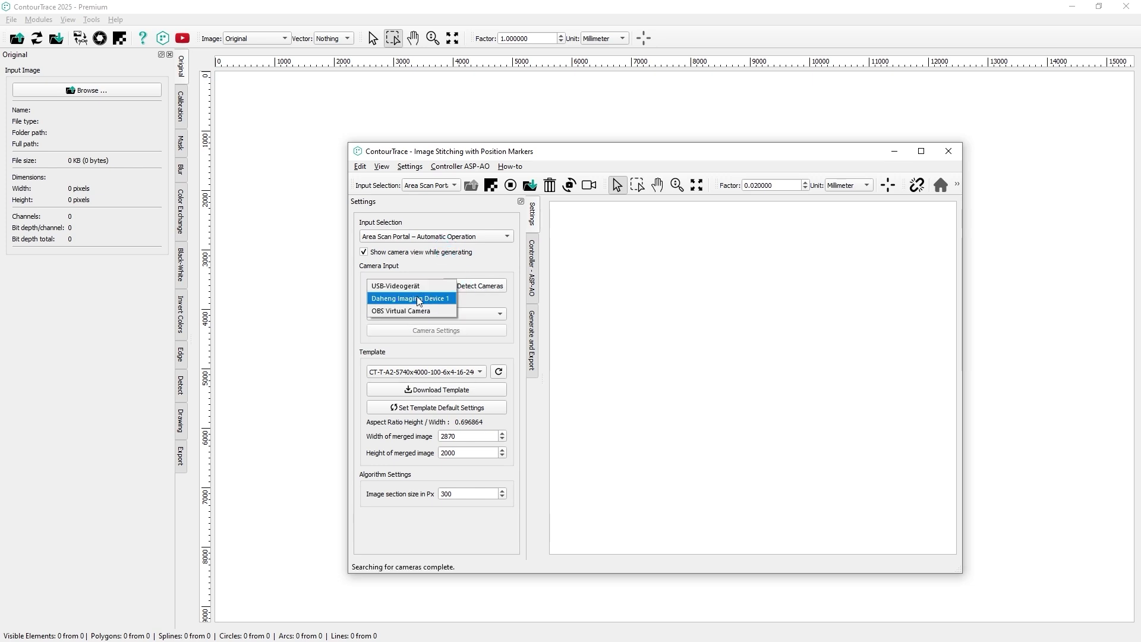
pyautogui.click(431, 299)
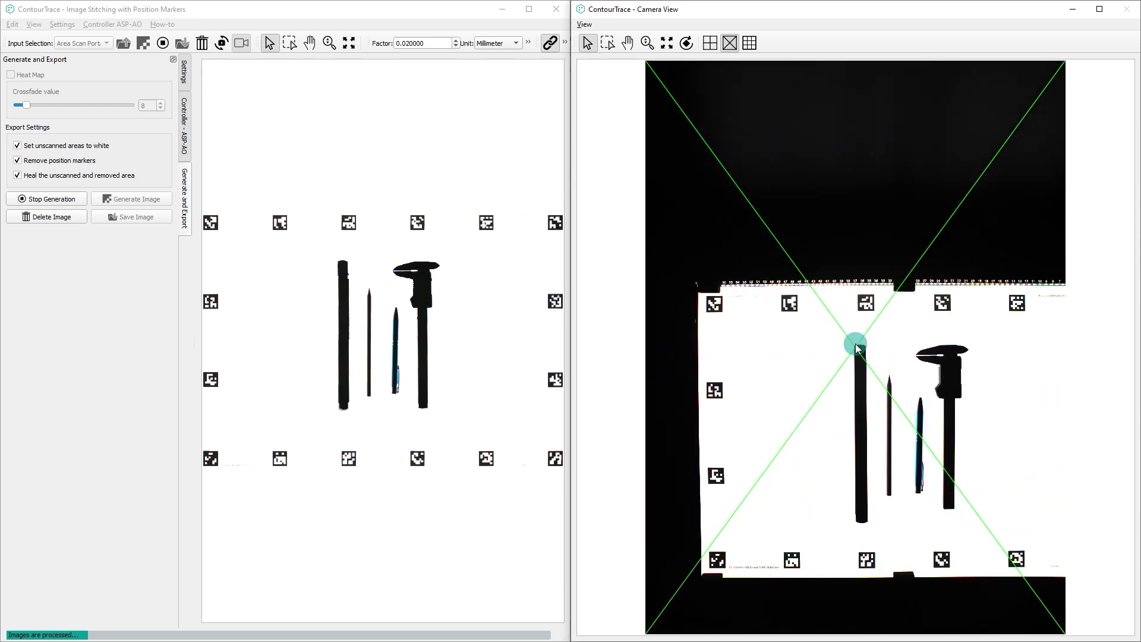
# Pan and zoom the stitched preview, fit the whole scan area, and wait for stitching to finish.
pyautogui.scroll(5, 857, 351)
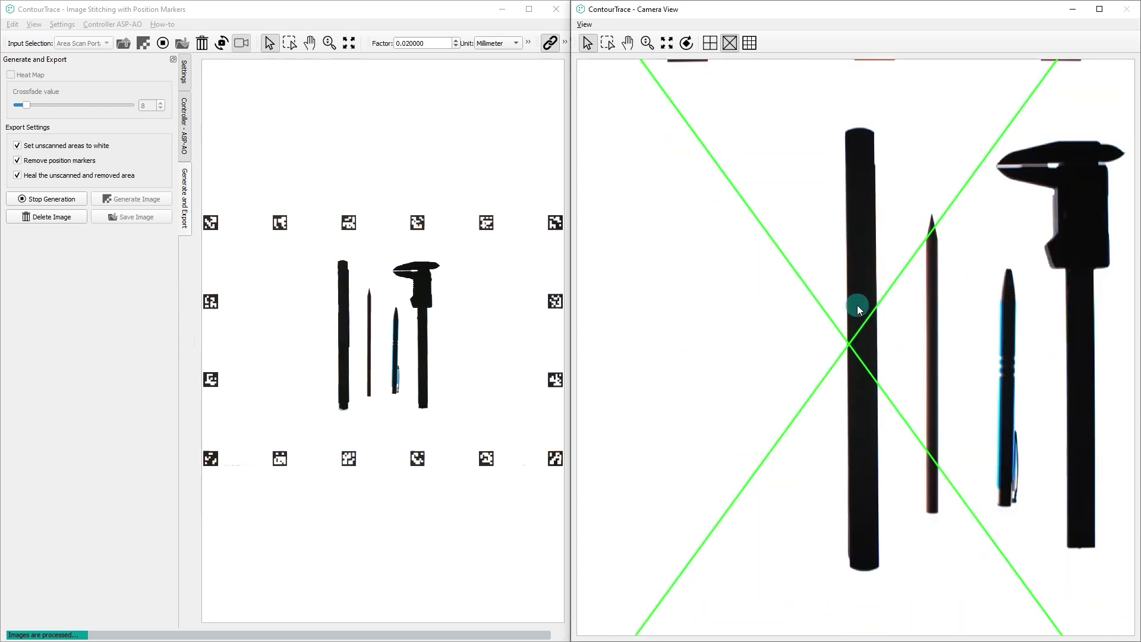
pyautogui.scroll(2, 858, 305)
pyautogui.scroll(2, 375, 307)
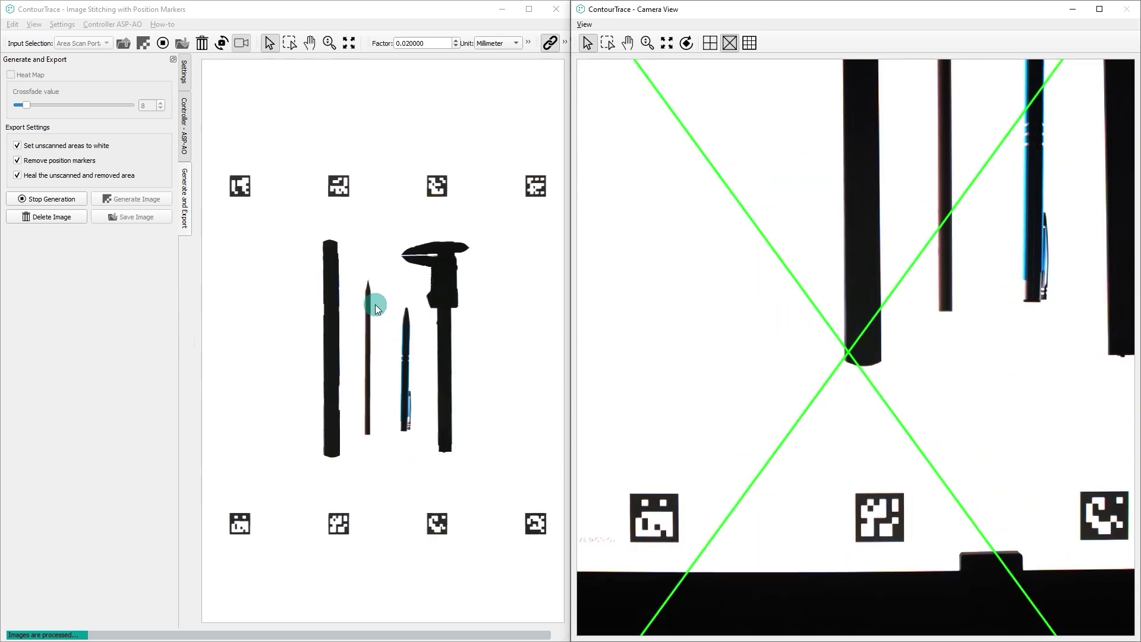
pyautogui.scroll(4, 363, 302)
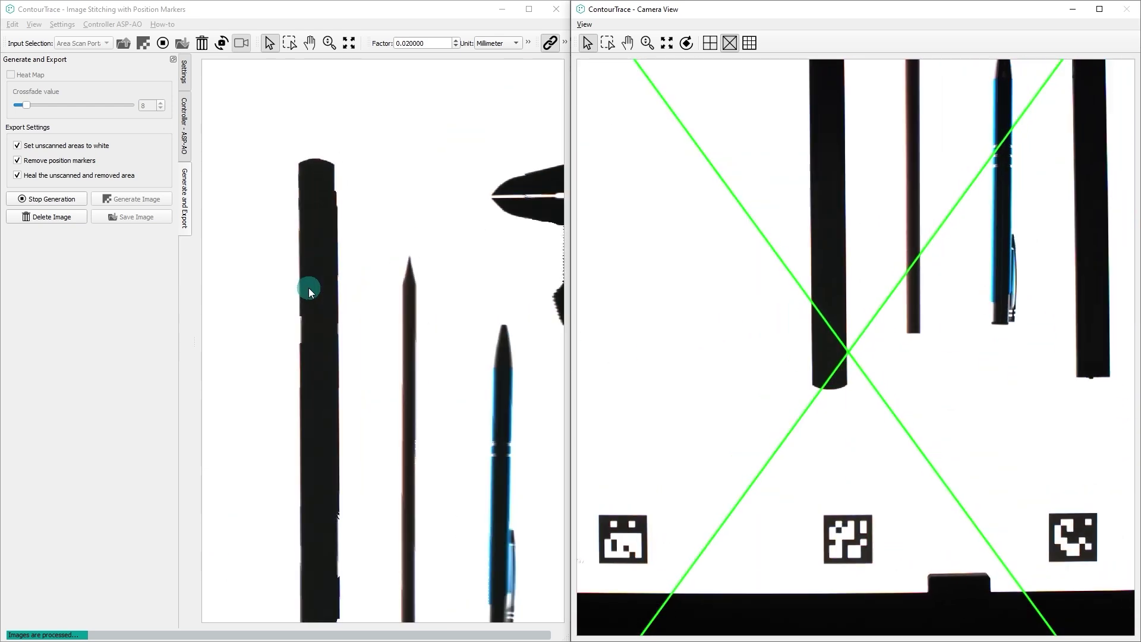
pyautogui.scroll(-2, 316, 293)
pyautogui.moveTo(390, 364); pyautogui.dragTo(390, 321)
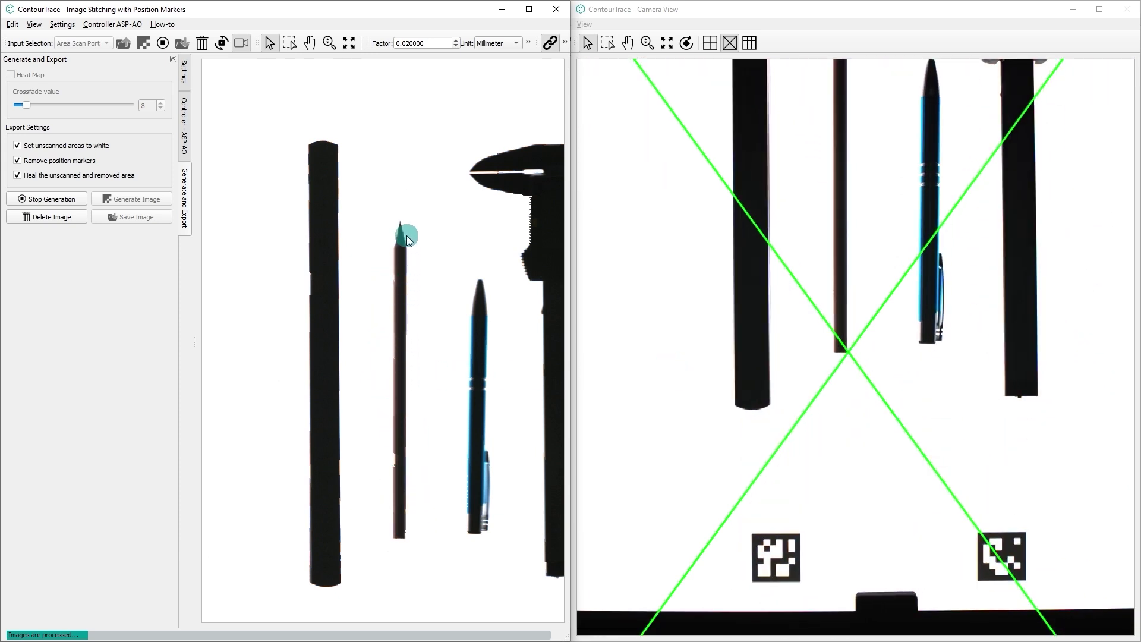
pyautogui.moveTo(458, 316); pyautogui.dragTo(400, 308)
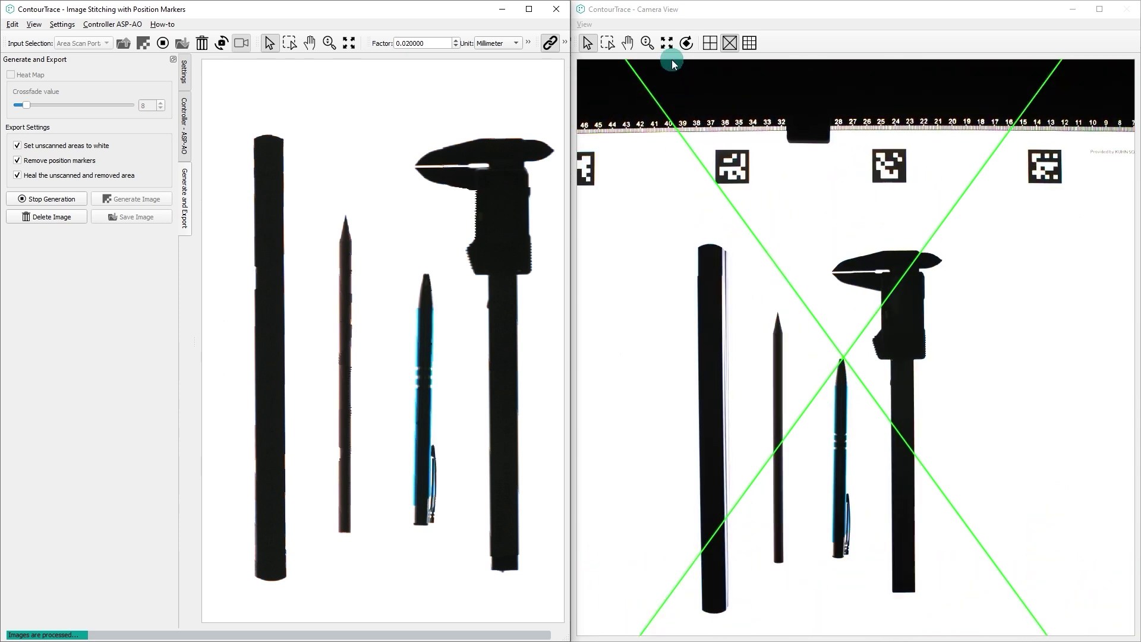
pyautogui.click(667, 43)
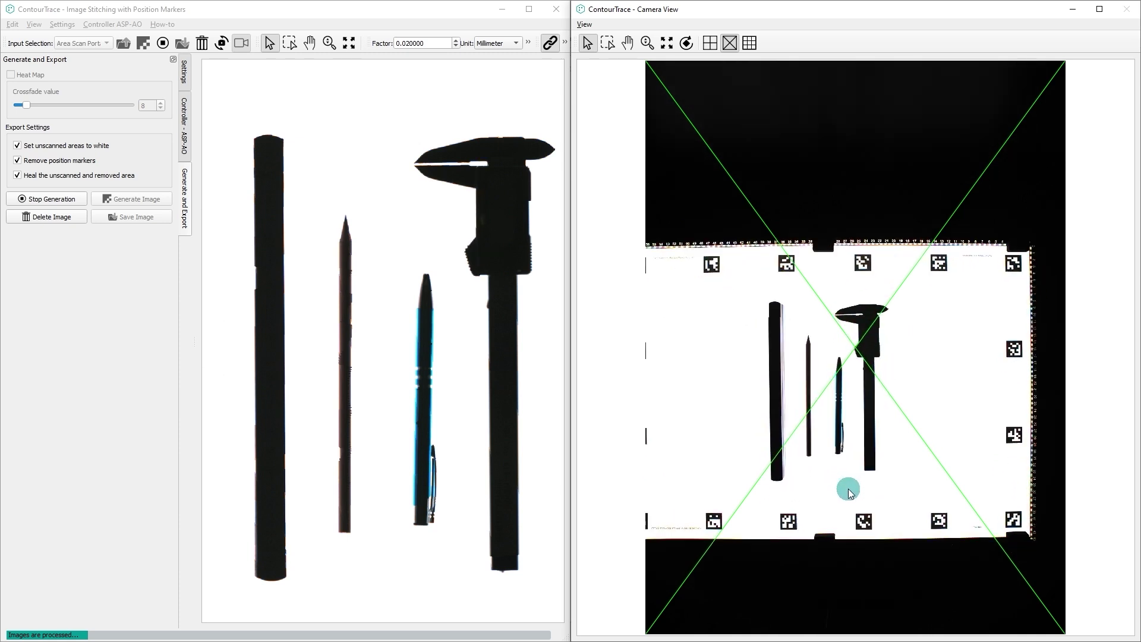
pyautogui.scroll(3, 850, 491)
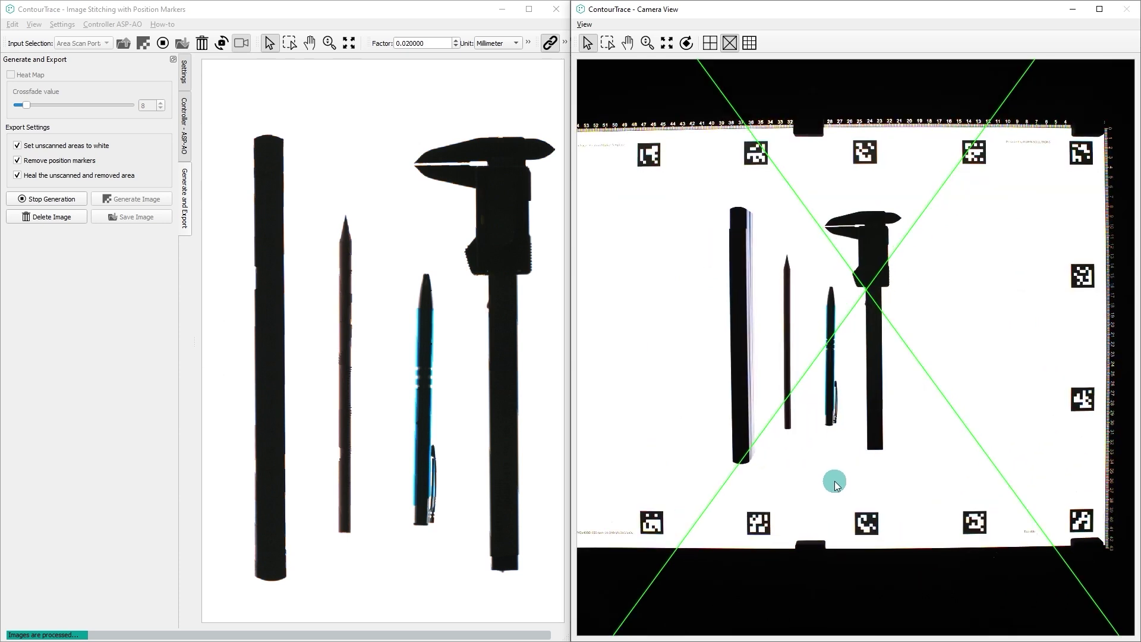
pyautogui.scroll(1, 835, 484)
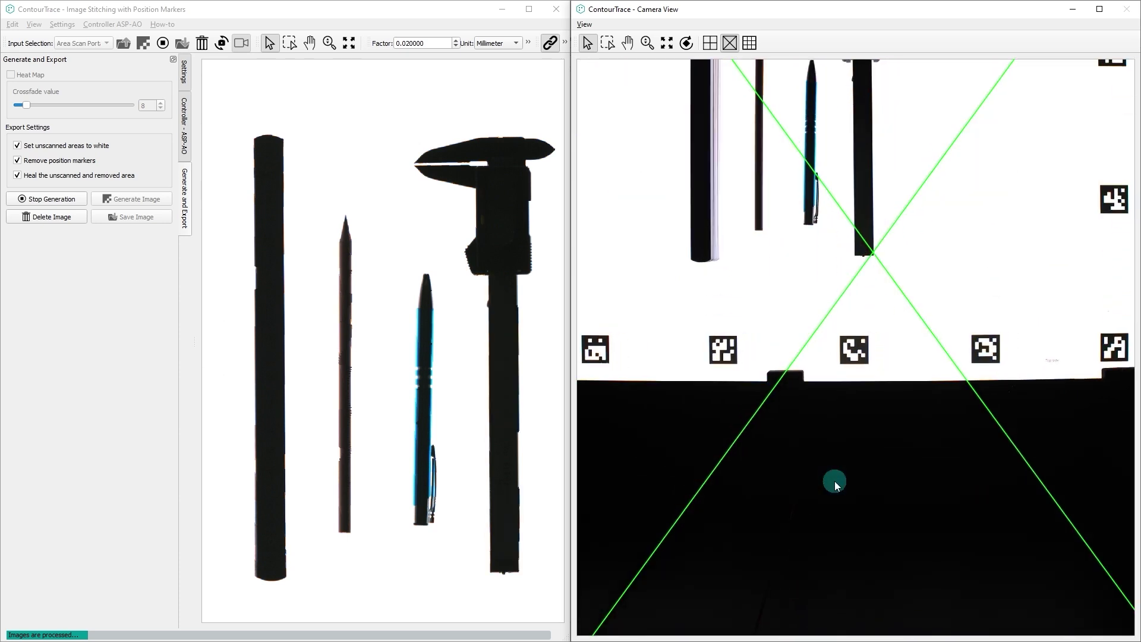
pyautogui.scroll(-3, 834, 462)
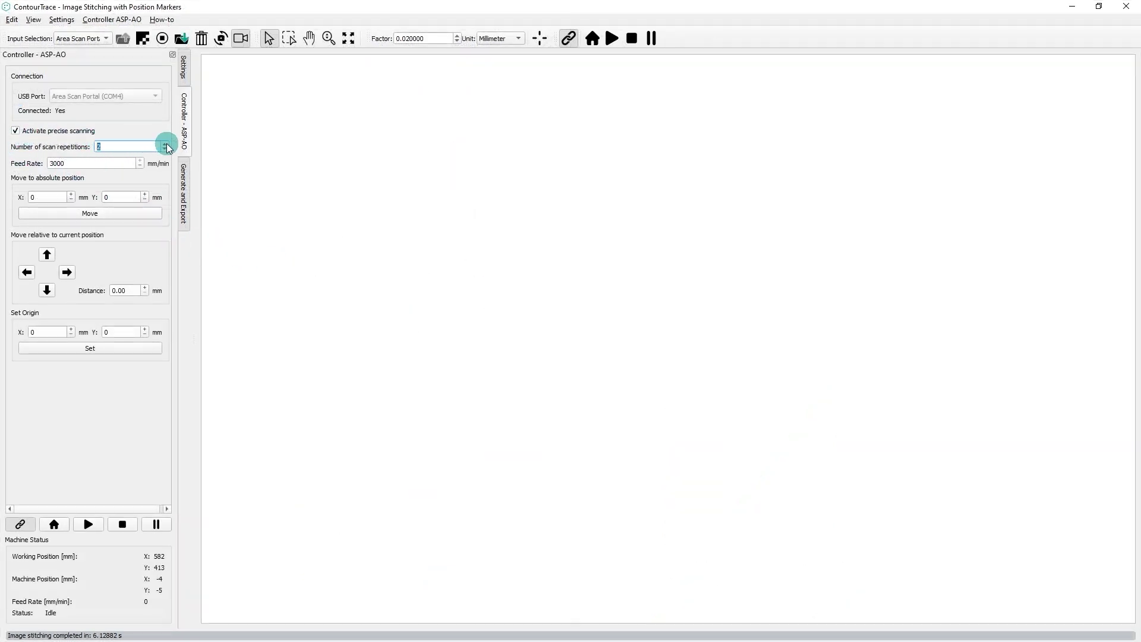
# Keep scan repetitions at 3 and view the finished stitched image among its markers.
pyautogui.click(237, 190)
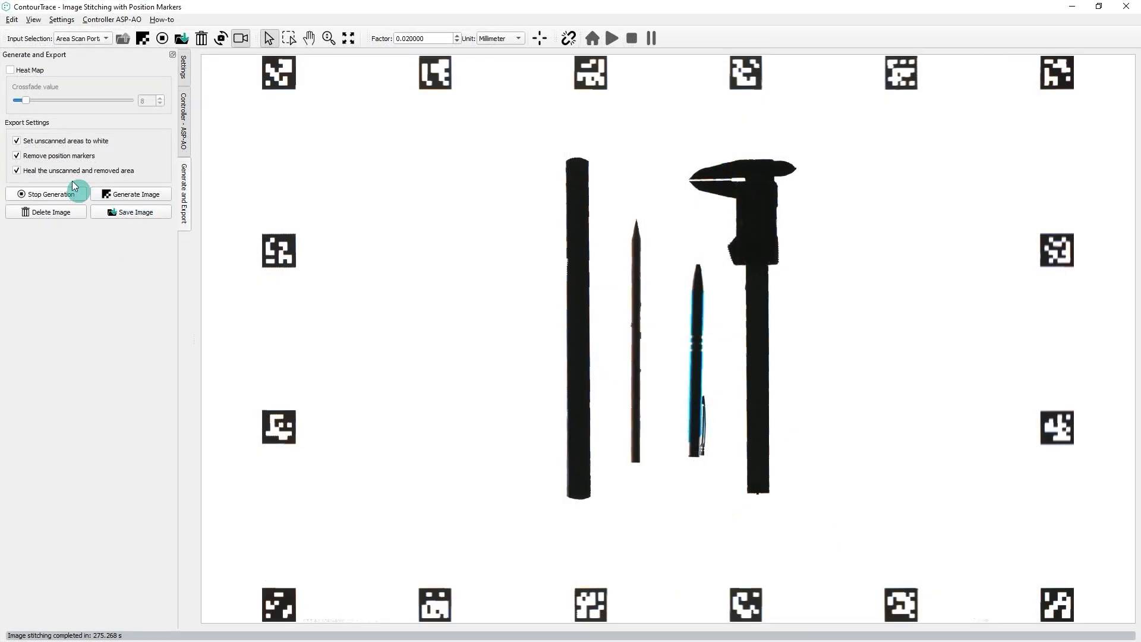
# Save the stitched image as CT_2025-04-03_13-23-35.jpg in the Desktop ContourTrace folder.
pyautogui.click(110, 216)
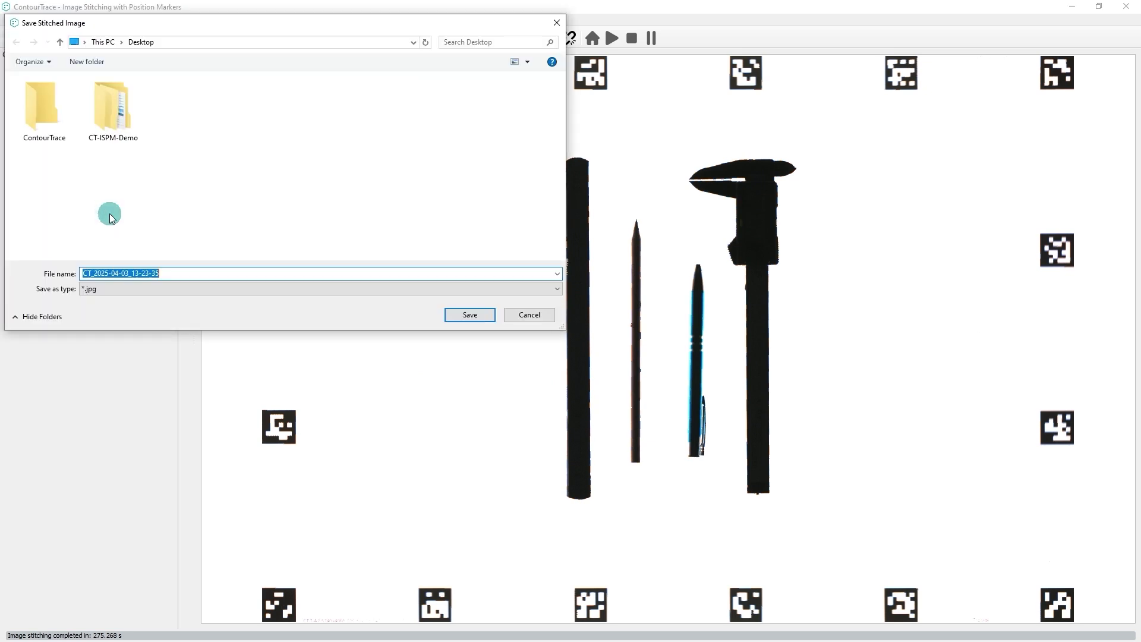
pyautogui.doubleClick(47, 116)
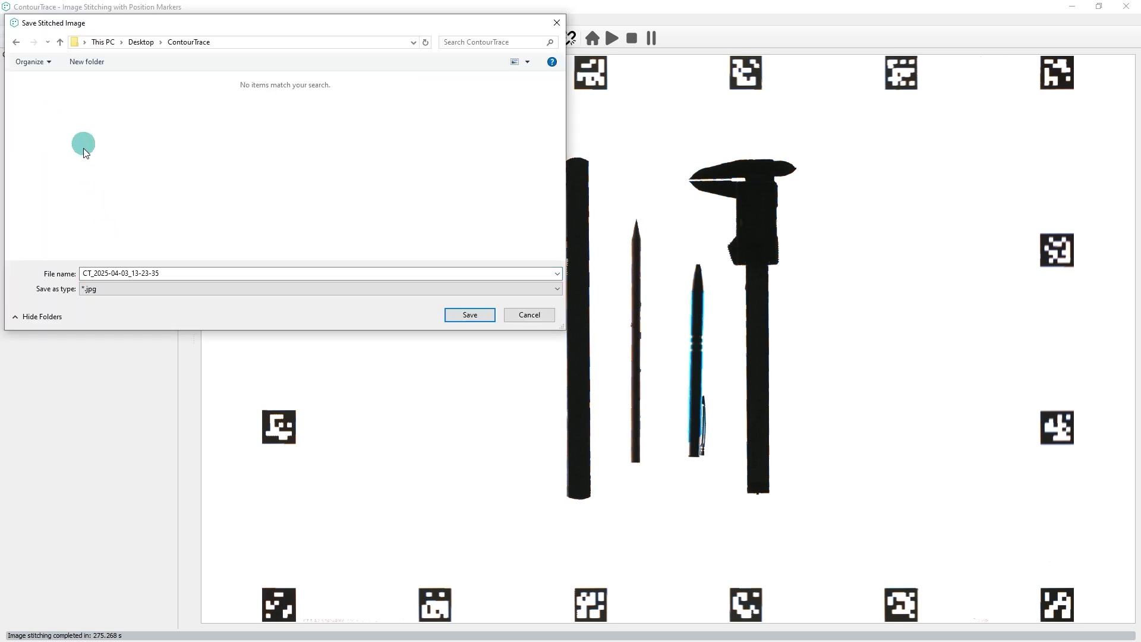
pyautogui.click(469, 315)
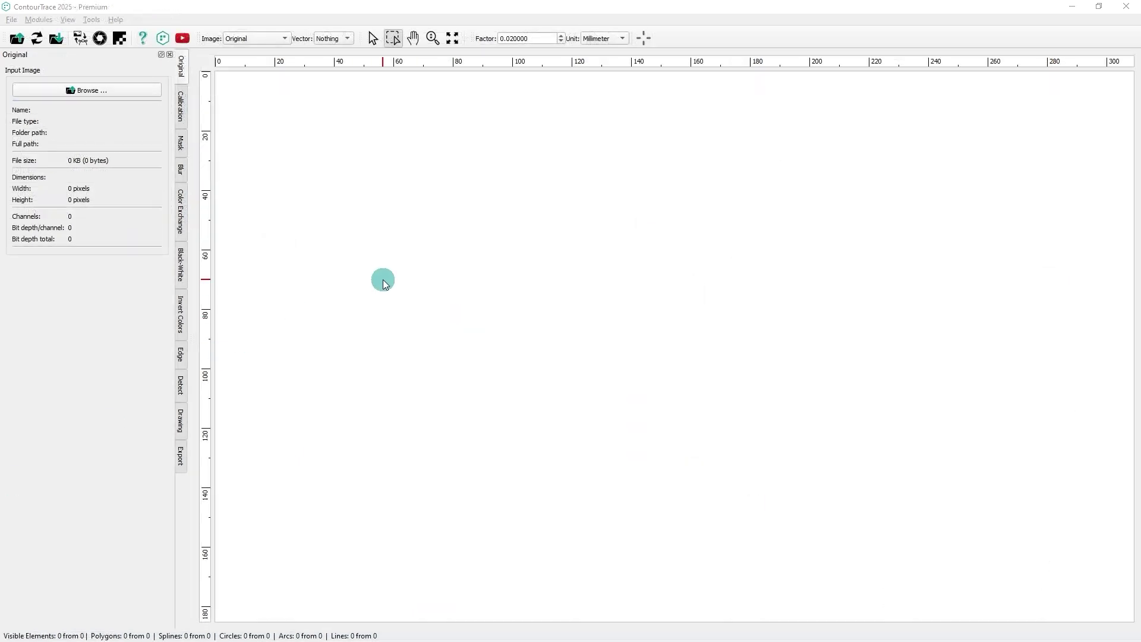
pyautogui.click(383, 279)
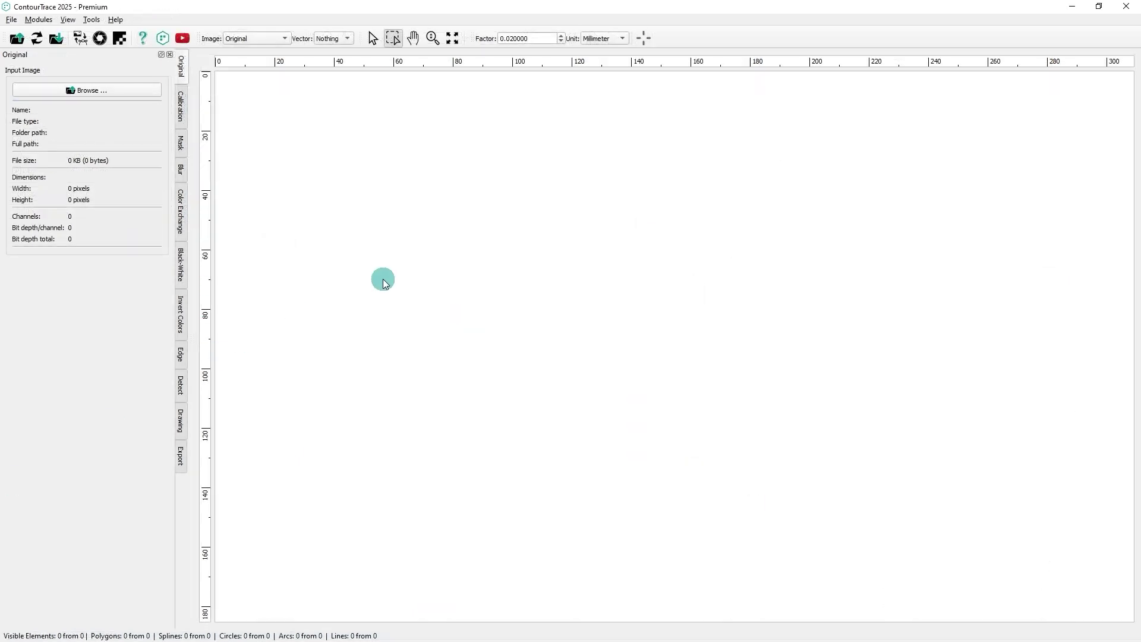
# Load CT_2025-04-03_13-23-35.jpg from the ContourTrace folder onto the Original tab.
pyautogui.click(81, 90)
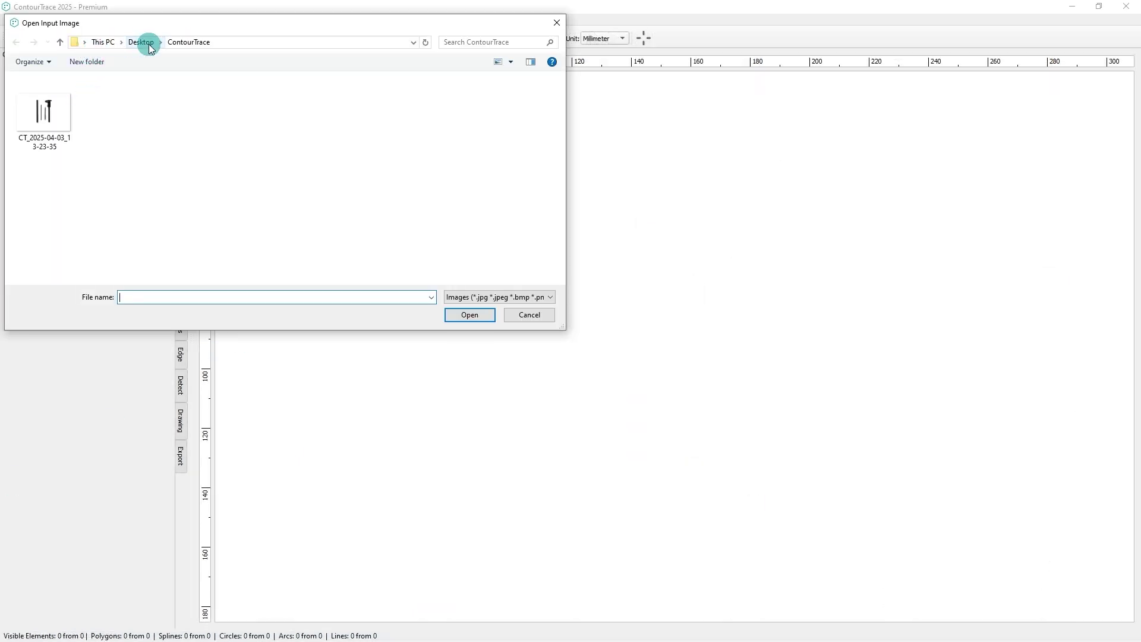
pyautogui.doubleClick(46, 113)
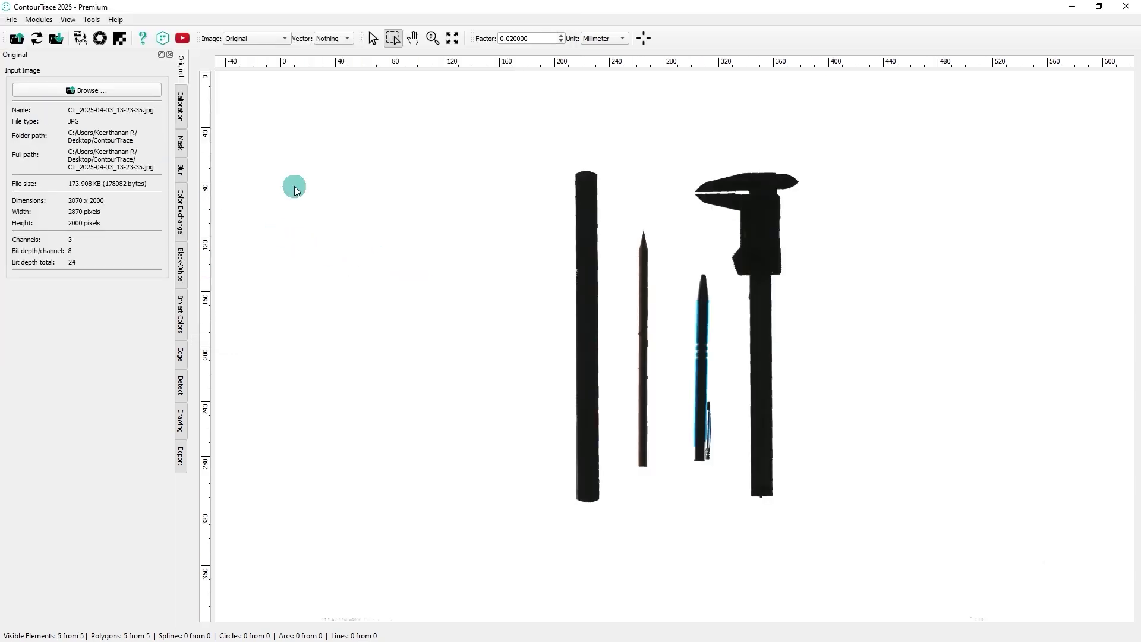
# Convert the image to black and white with a threshold of 141.
pyautogui.click(180, 171)
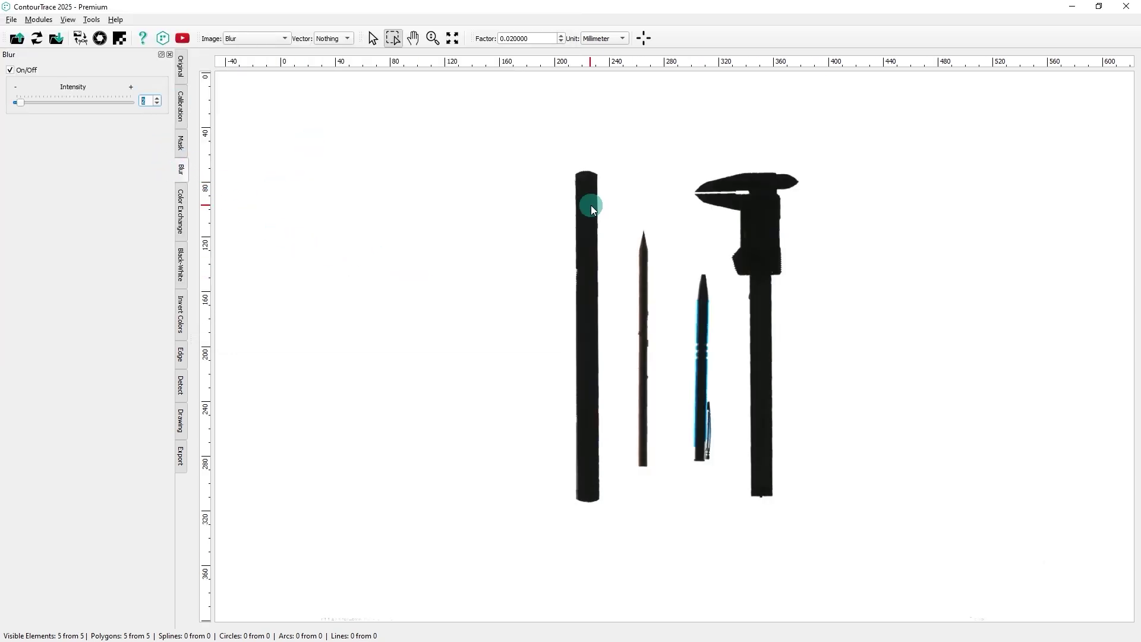
pyautogui.click(181, 266)
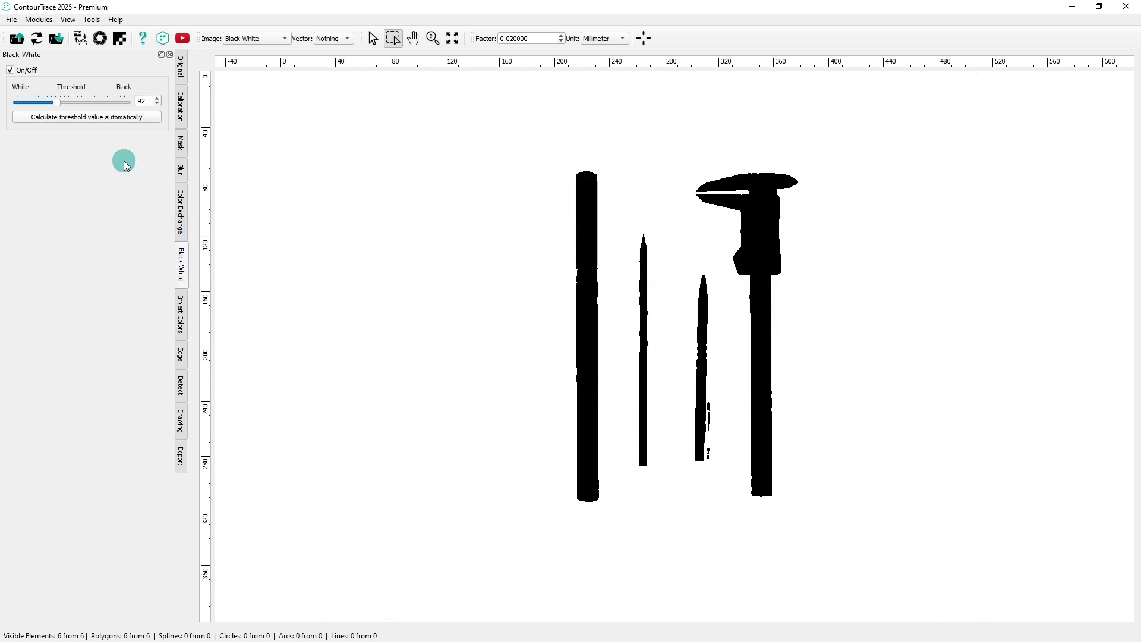
pyautogui.click(106, 122)
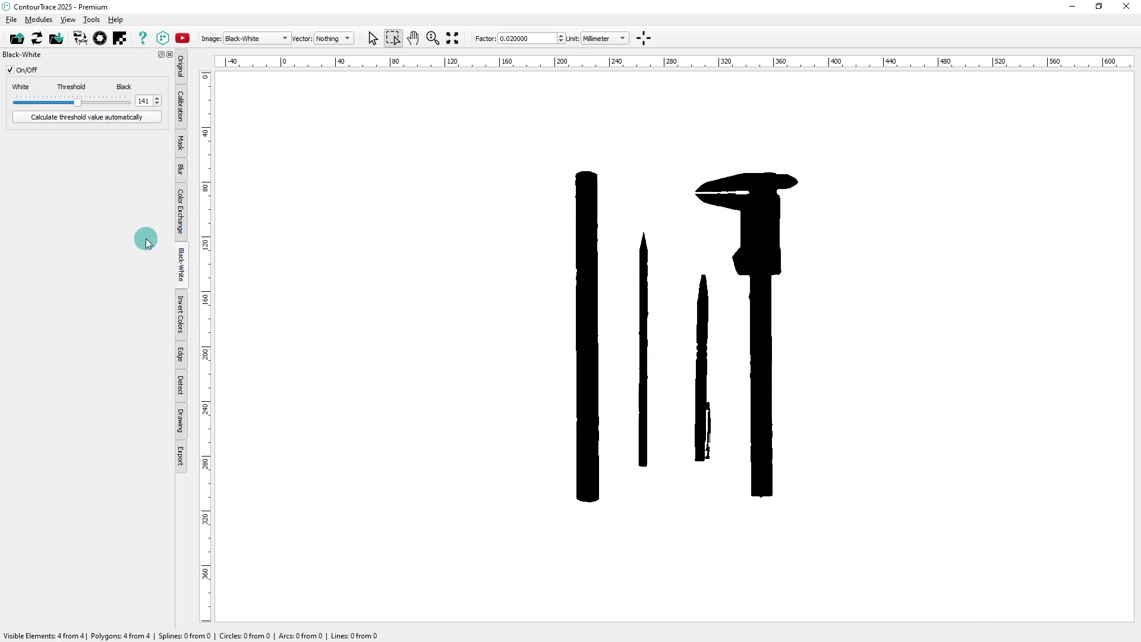
# Detect the four tools' outer contours and bring them into the drawing as polygons.
pyautogui.click(180, 385)
pyautogui.click(238, 38)
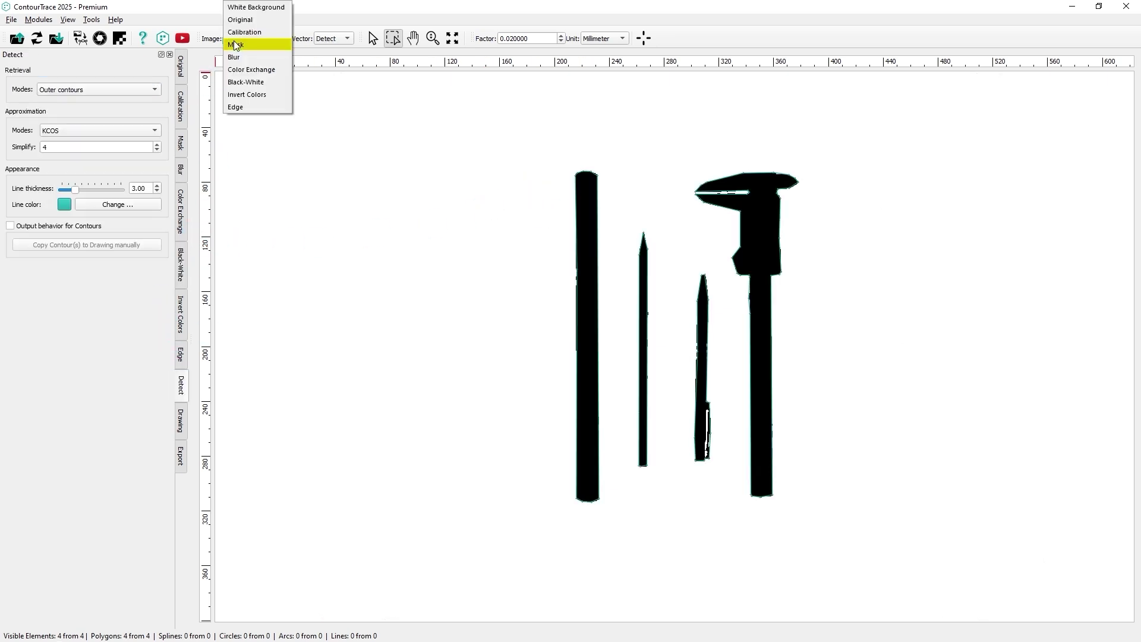
pyautogui.click(250, 8)
pyautogui.click(452, 39)
pyautogui.click(280, 38)
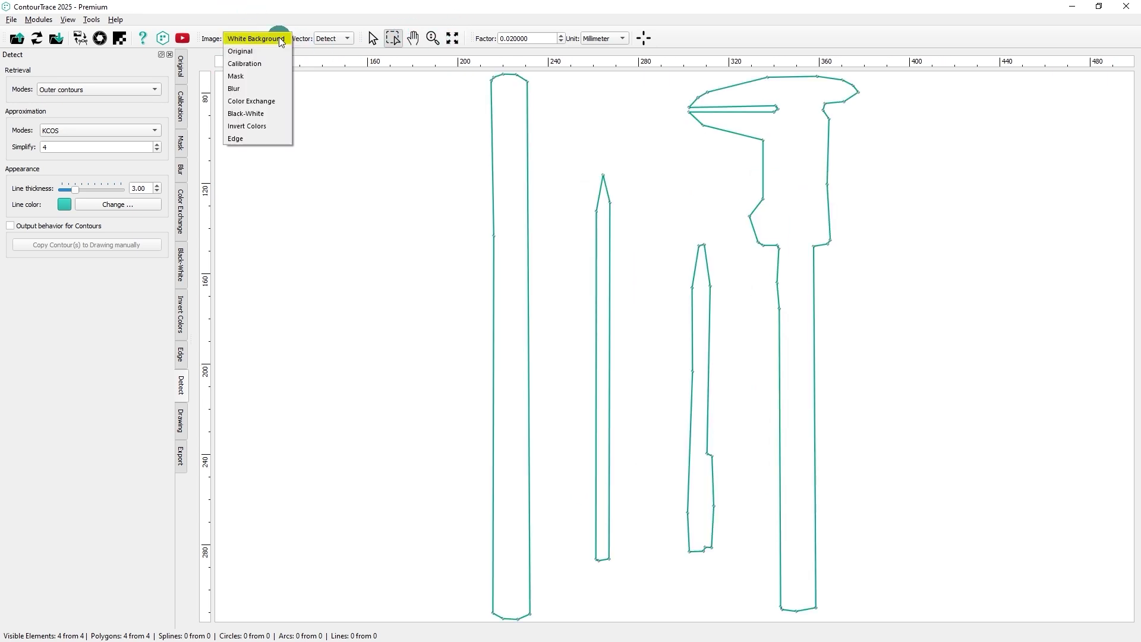
pyautogui.click(261, 51)
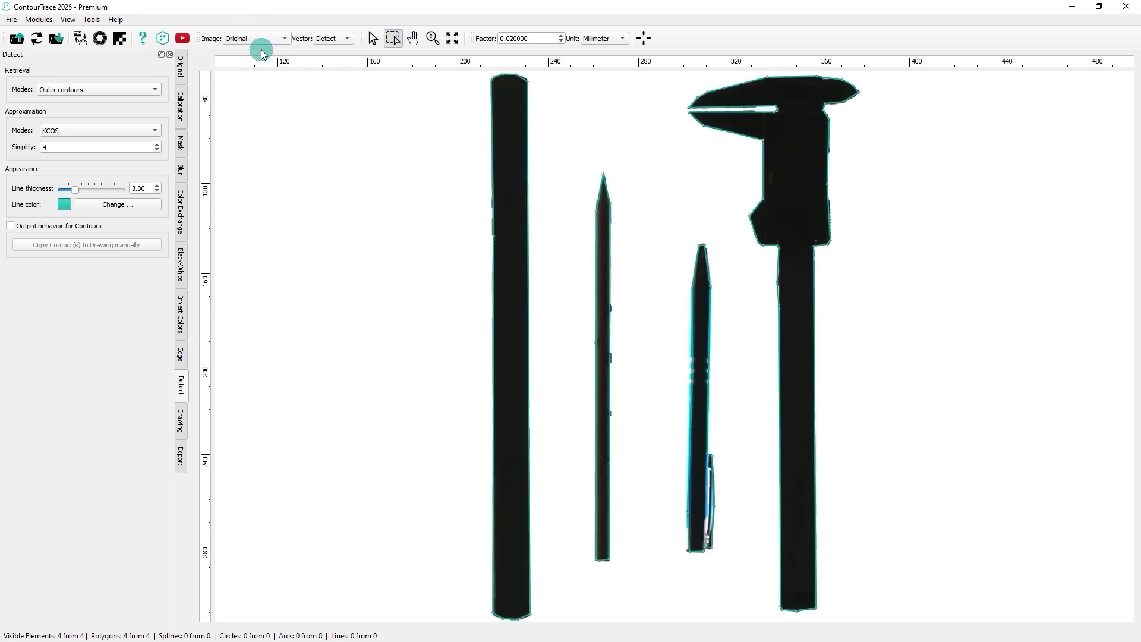
pyautogui.click(178, 423)
# Show the original photo behind the contours and zoom in on the tools.
pyautogui.click(279, 38)
pyautogui.click(251, 27)
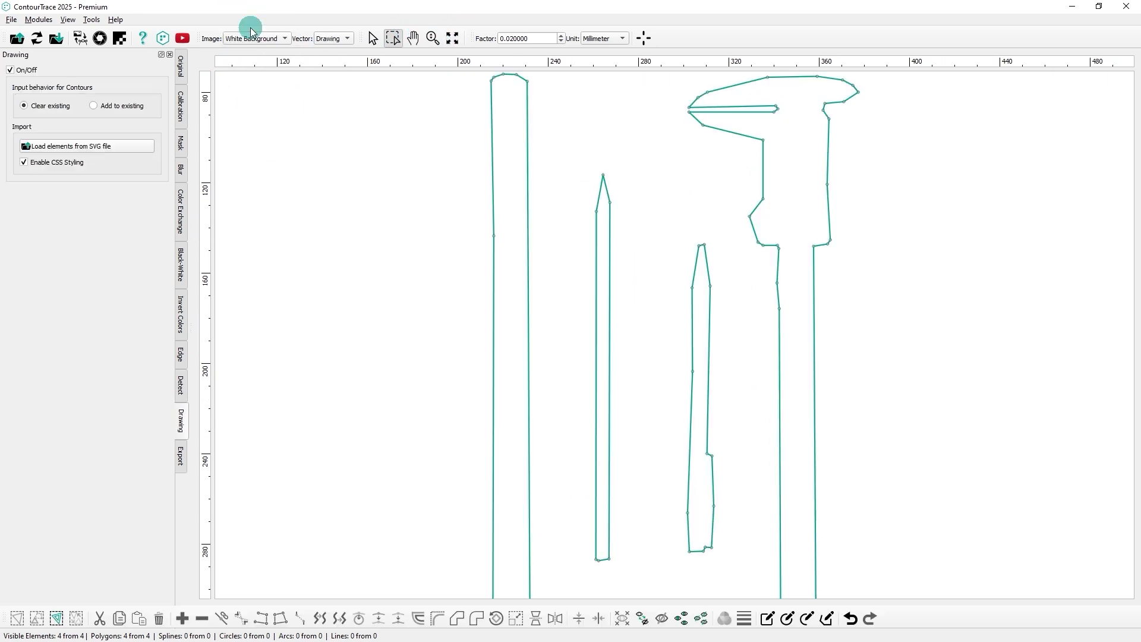
pyautogui.click(425, 92)
pyautogui.click(289, 41)
pyautogui.click(247, 46)
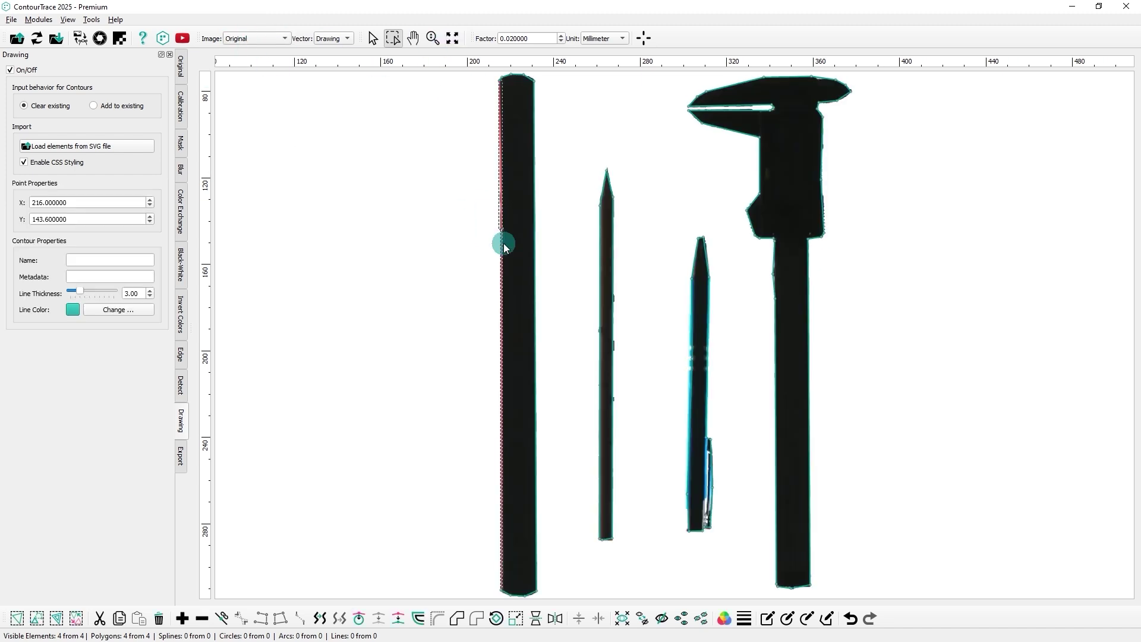
pyautogui.scroll(3, 607, 545)
pyautogui.scroll(2, 607, 545)
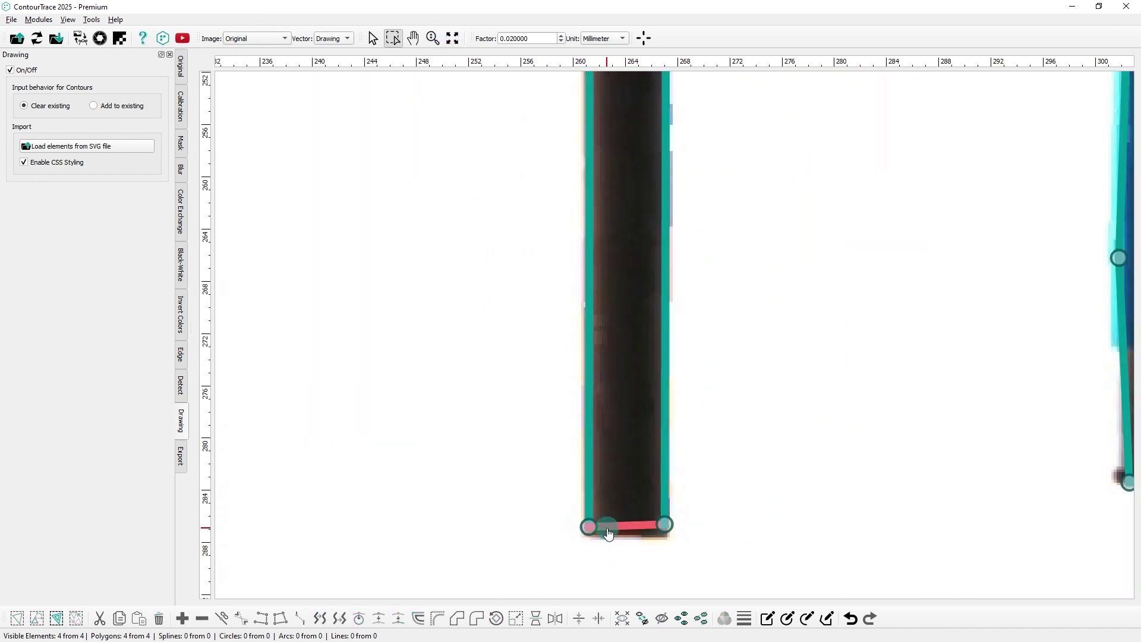
# Stretch the pen contour's top edge up to the pen's tip.
pyautogui.click(627, 535)
pyautogui.click(590, 598)
pyautogui.scroll(-4, 688, 275)
pyautogui.scroll(3, 693, 197)
pyautogui.scroll(2, 691, 173)
pyautogui.moveTo(644, 236); pyautogui.dragTo(683, 309)
pyautogui.click(650, 344)
pyautogui.moveTo(650, 344); pyautogui.dragTo(650, 224)
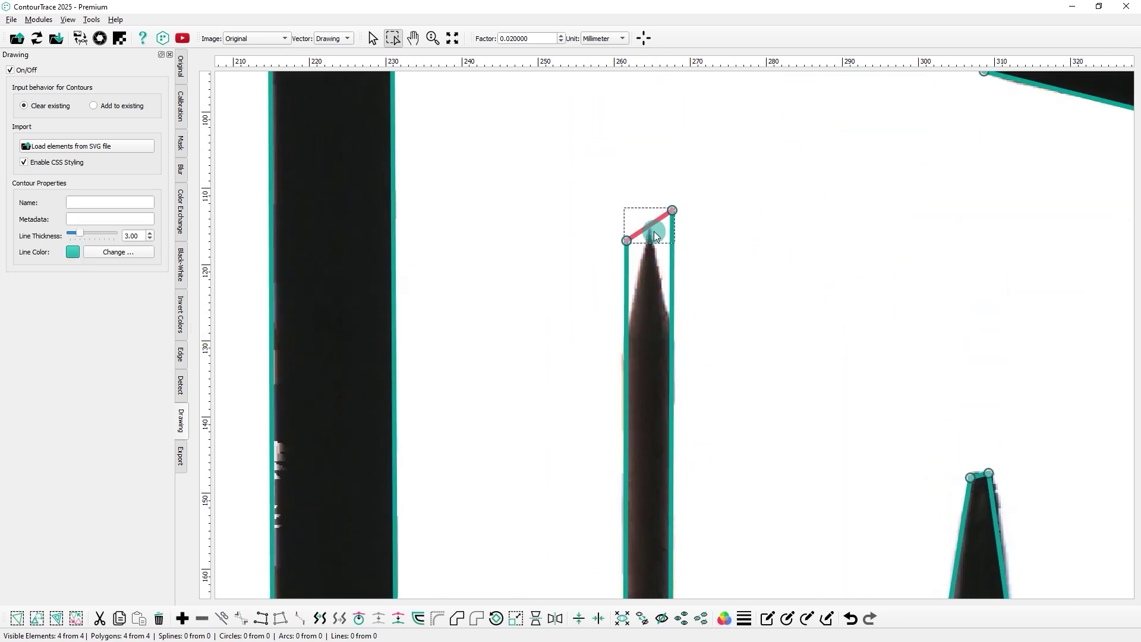
pyautogui.click(716, 461)
pyautogui.scroll(-2, 716, 436)
pyautogui.scroll(-2, 555, 280)
pyautogui.scroll(3, 603, 527)
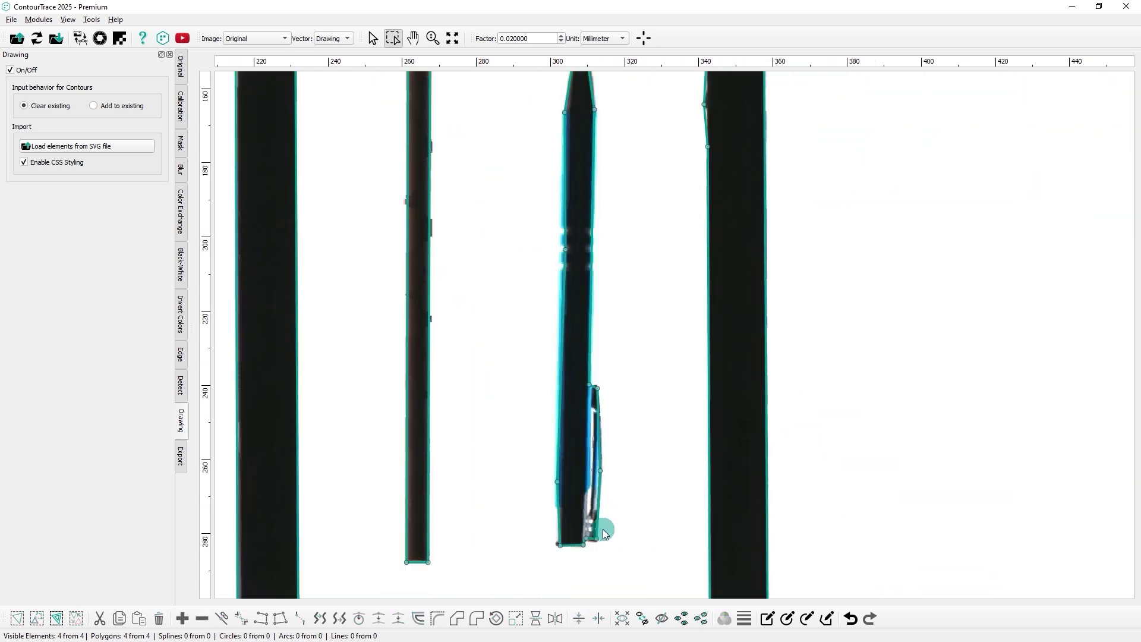
pyautogui.scroll(2, 497, 384)
# Move the pen's bottom corner onto its outline and inspect the middle pen's tip vertices.
pyautogui.click(516, 307)
pyautogui.scroll(2, 570, 395)
pyautogui.moveTo(542, 390); pyautogui.dragTo(484, 435)
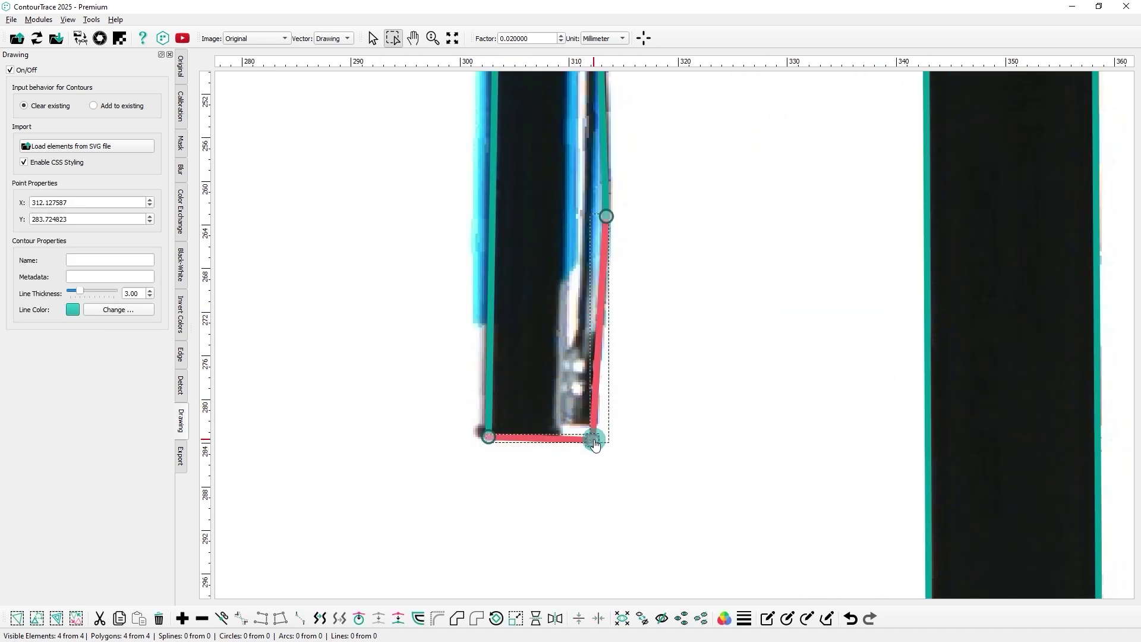
pyautogui.scroll(-2, 595, 392)
pyautogui.scroll(-2, 586, 280)
pyautogui.click(526, 306)
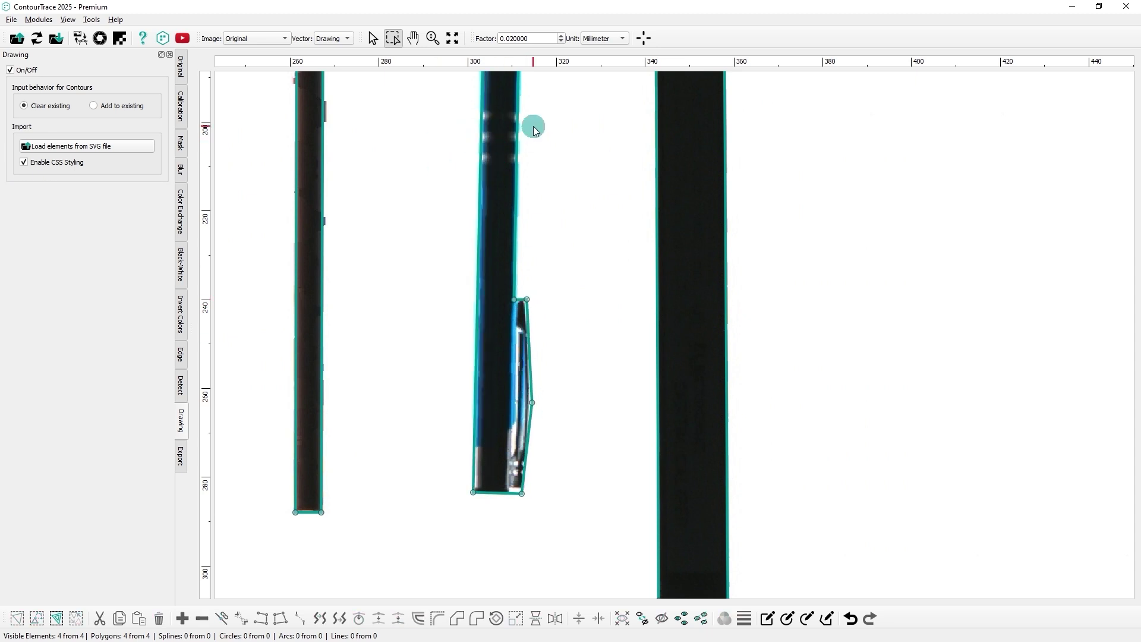
pyautogui.click(524, 262)
pyautogui.scroll(-3, 532, 125)
pyautogui.scroll(3, 531, 226)
pyautogui.scroll(2, 461, 194)
pyautogui.click(517, 304)
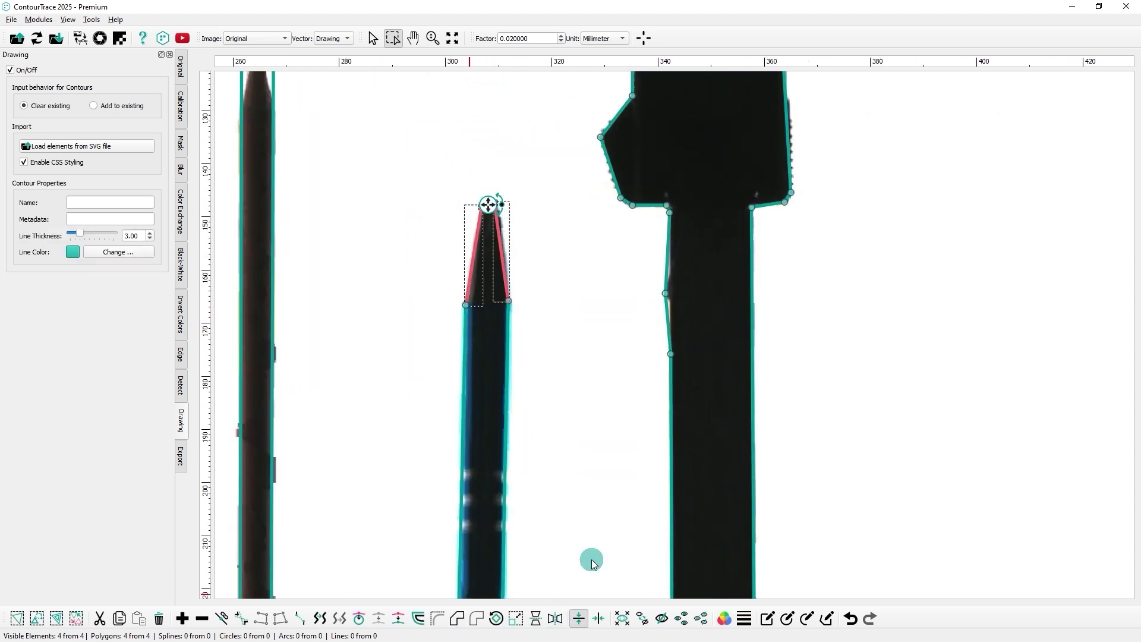
pyautogui.click(596, 473)
pyautogui.scroll(-3, 558, 204)
pyautogui.scroll(3, 581, 560)
pyautogui.scroll(3, 581, 561)
# Straighten the caliper's bottom edge by moving its middle vertex, then switch to White Background.
pyautogui.click(583, 572)
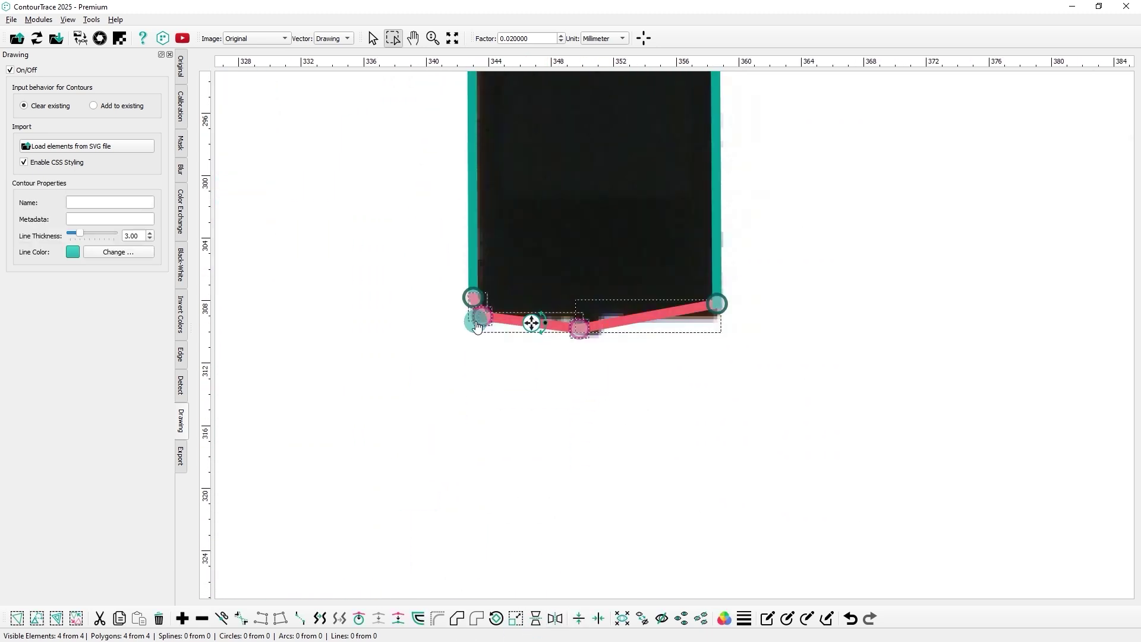
pyautogui.moveTo(583, 572); pyautogui.dragTo(589, 559)
pyautogui.click(619, 453)
pyautogui.scroll(-3, 602, 262)
pyautogui.scroll(-2, 607, 256)
pyautogui.scroll(3, 590, 390)
pyautogui.click(590, 390)
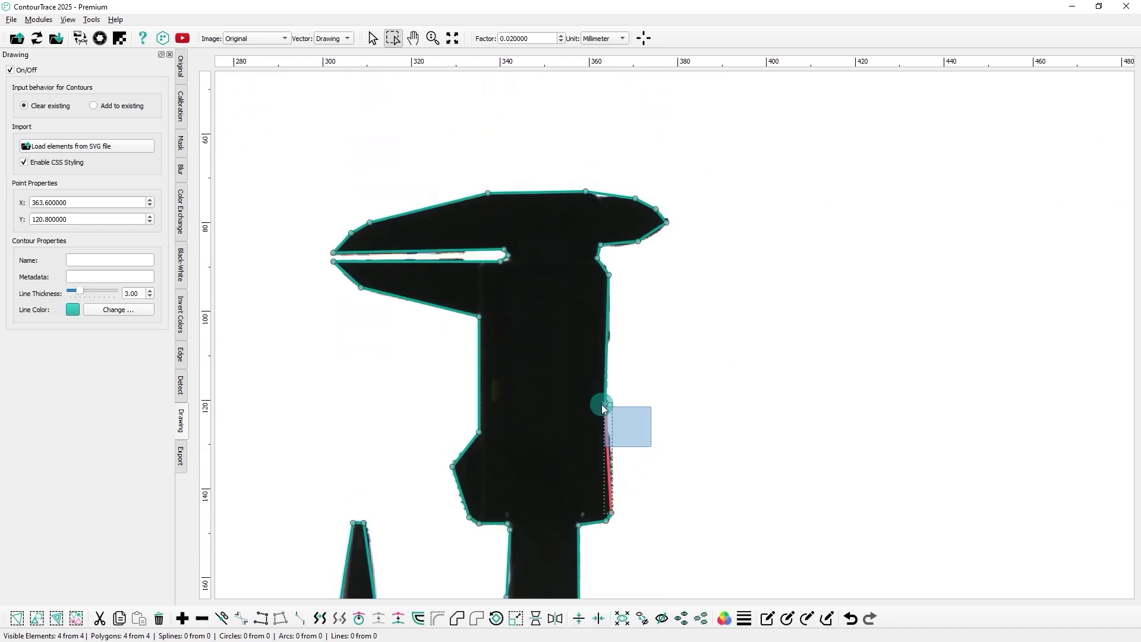
pyautogui.scroll(2, 522, 257)
pyautogui.click(523, 258)
pyautogui.scroll(-2, 477, 284)
pyautogui.scroll(-3, 477, 285)
pyautogui.click(285, 38)
pyautogui.click(256, 28)
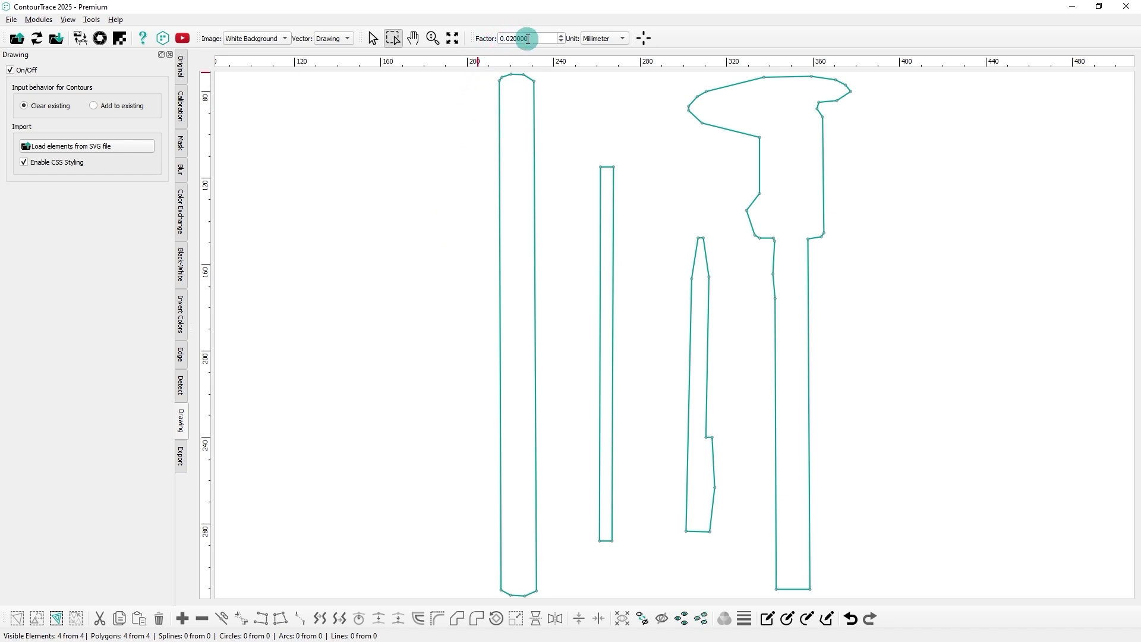
# Restore the Original photo backdrop and measure the caliper's length as 234.578087 mm.
pyautogui.click(122, 40)
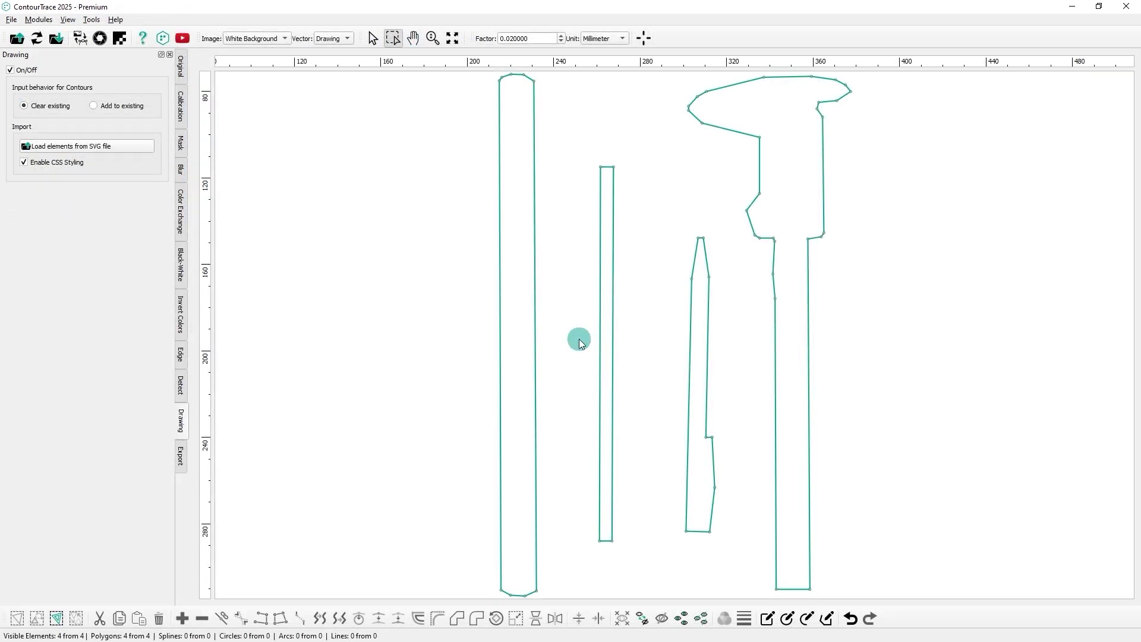
pyautogui.click(261, 43)
pyautogui.click(255, 47)
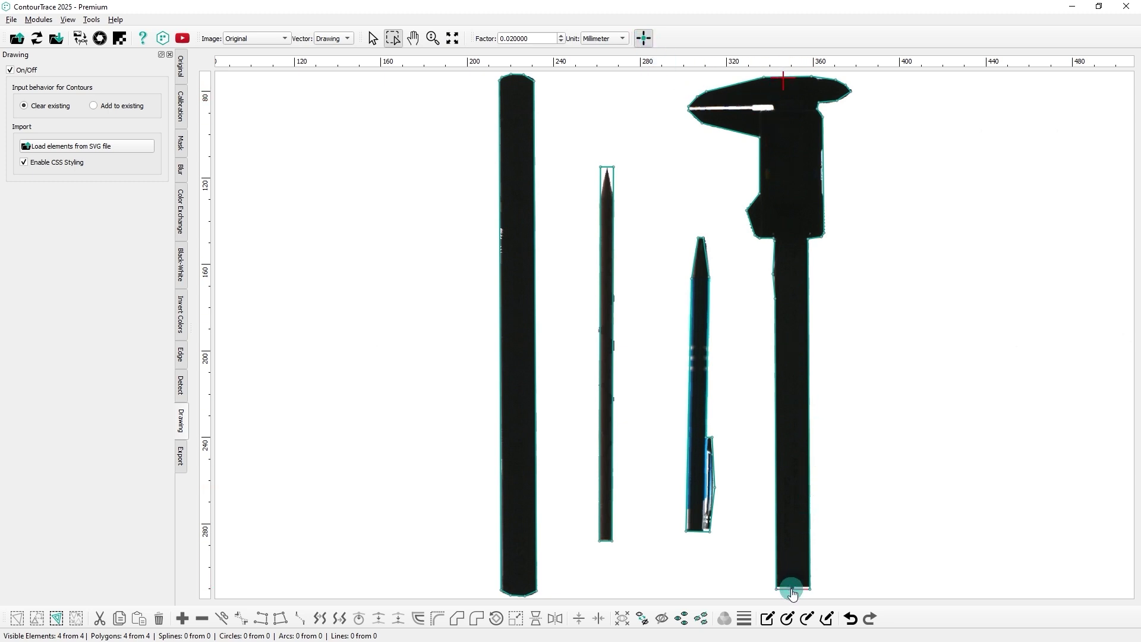
pyautogui.click(791, 590)
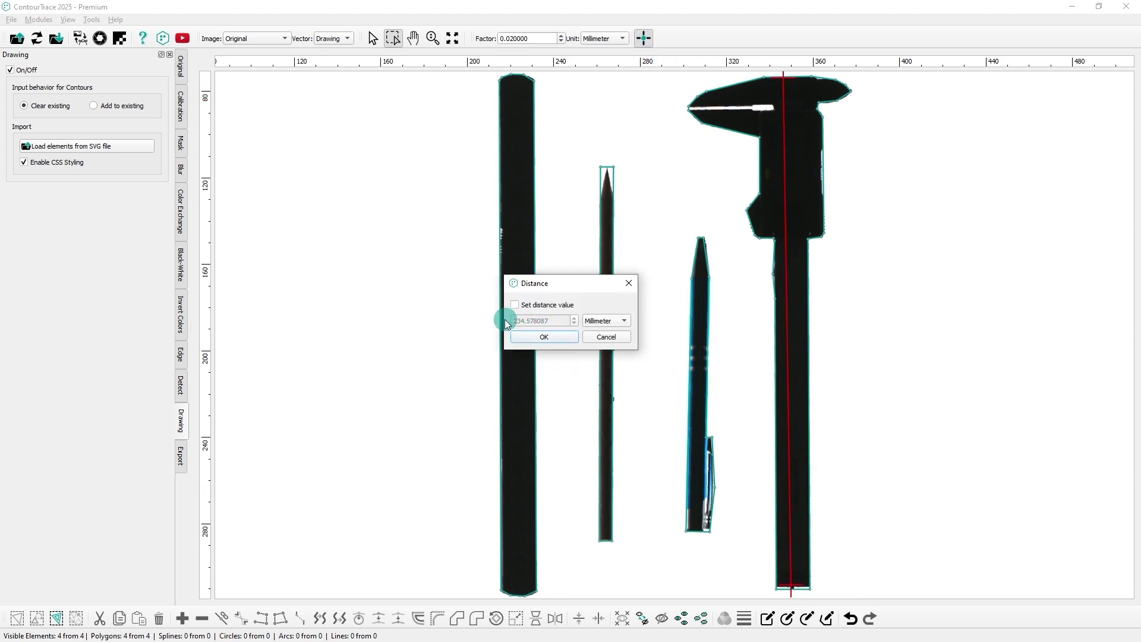
pyautogui.click(601, 337)
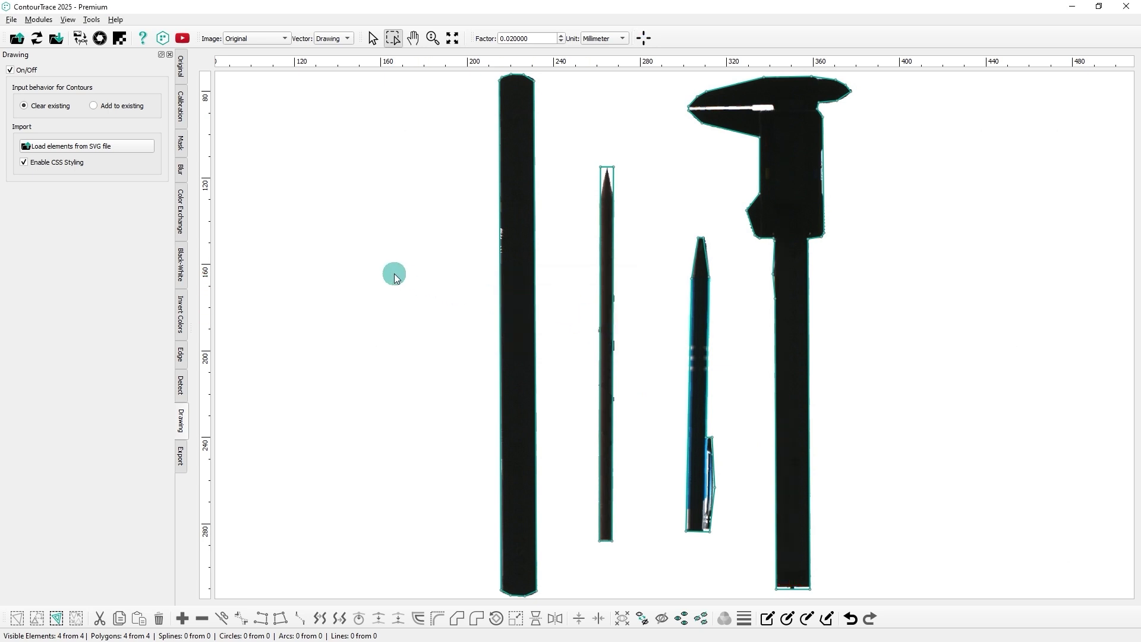
# Hide the background photo and replace all four tool outlines with rounded 2.000 mm offsets.
pyautogui.click(269, 33)
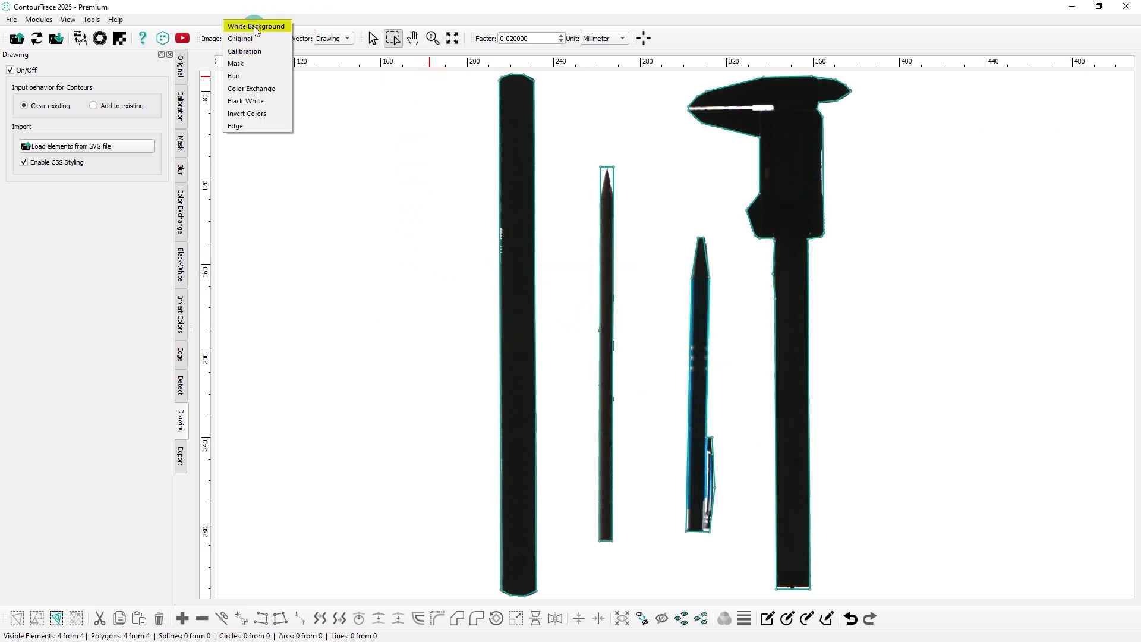
pyautogui.click(256, 23)
pyautogui.click(415, 298)
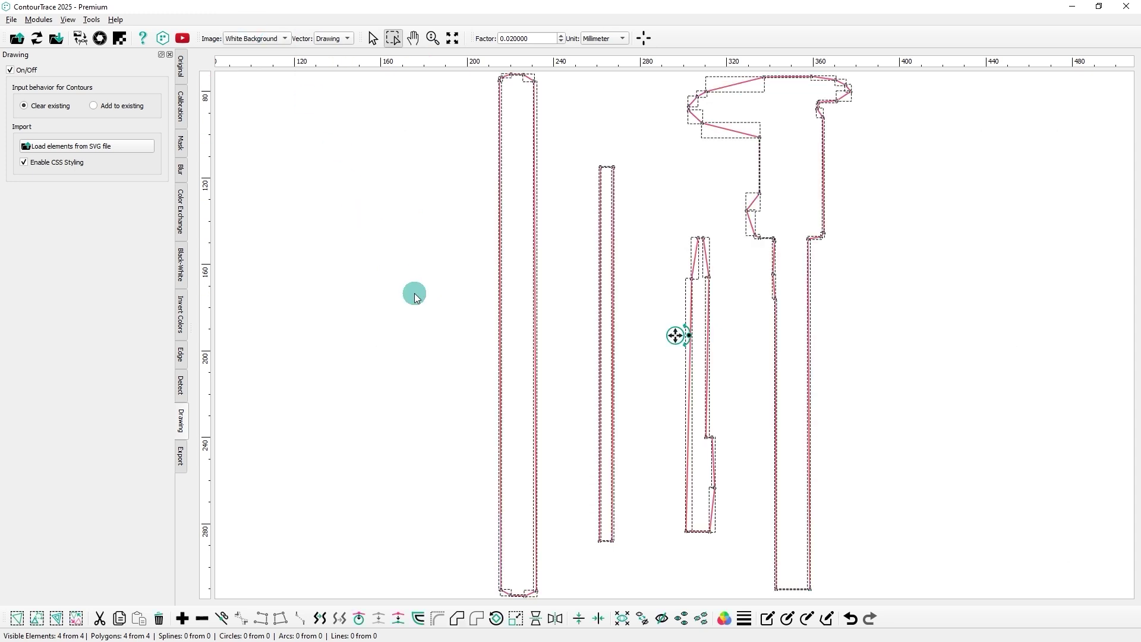
pyautogui.click(419, 618)
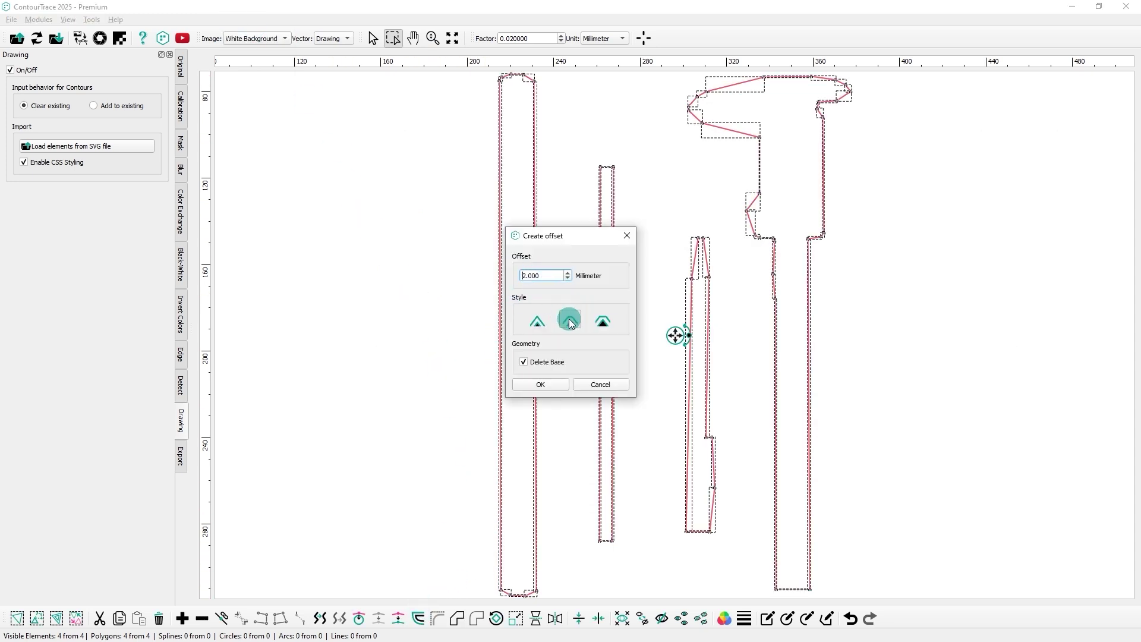
pyautogui.click(537, 383)
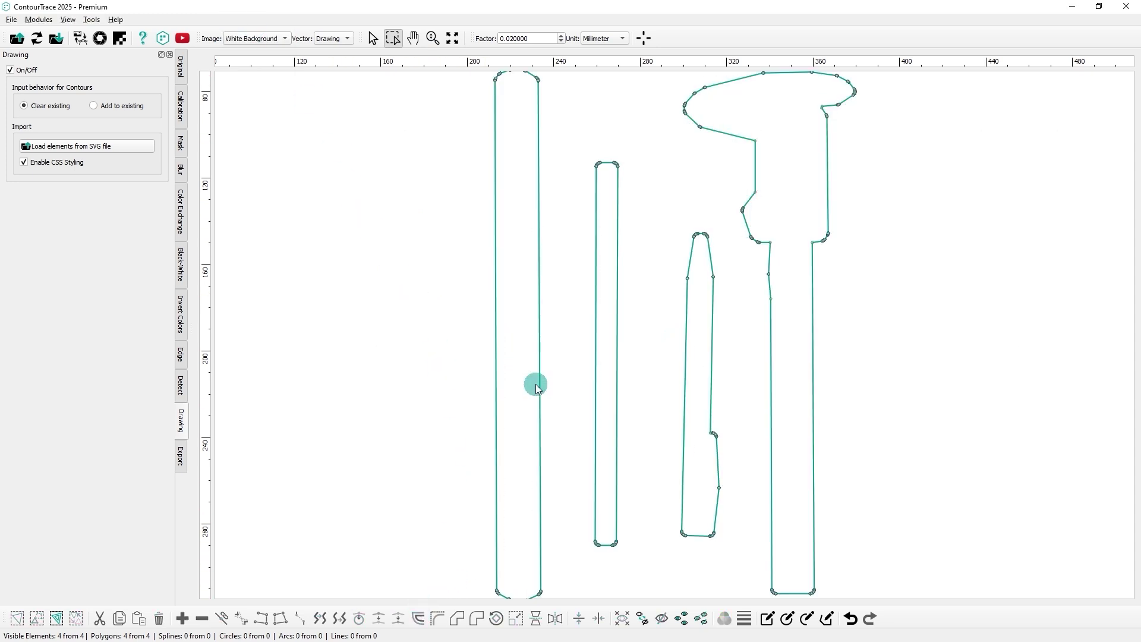
# Show the photo briefly to check the offset fit, then return to the white background.
pyautogui.click(253, 46)
pyautogui.click(251, 51)
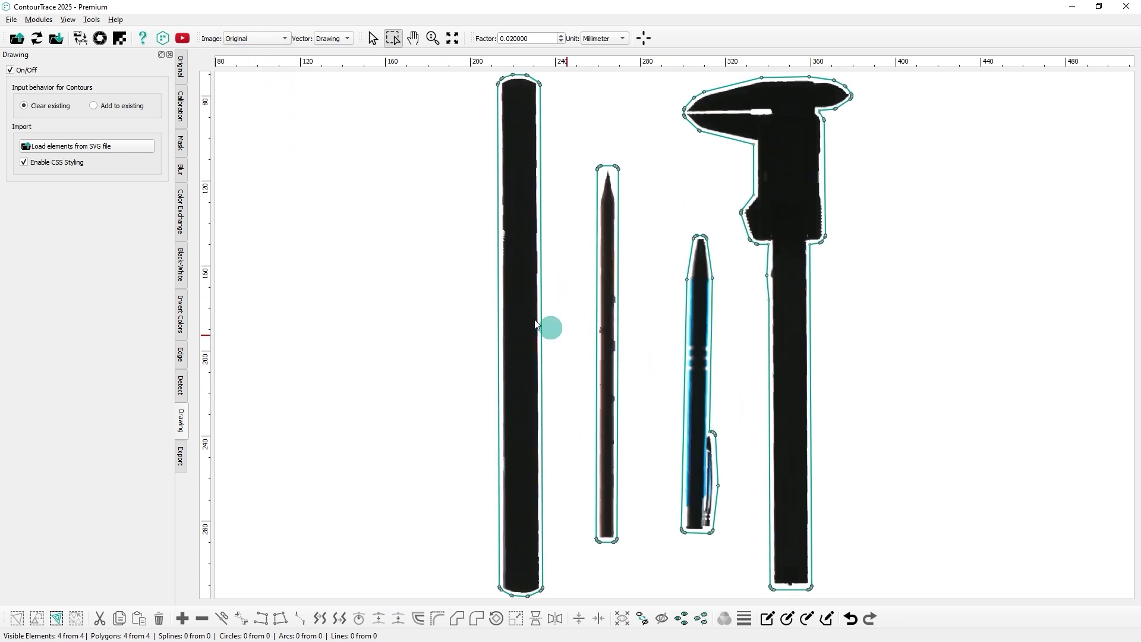
pyautogui.click(281, 39)
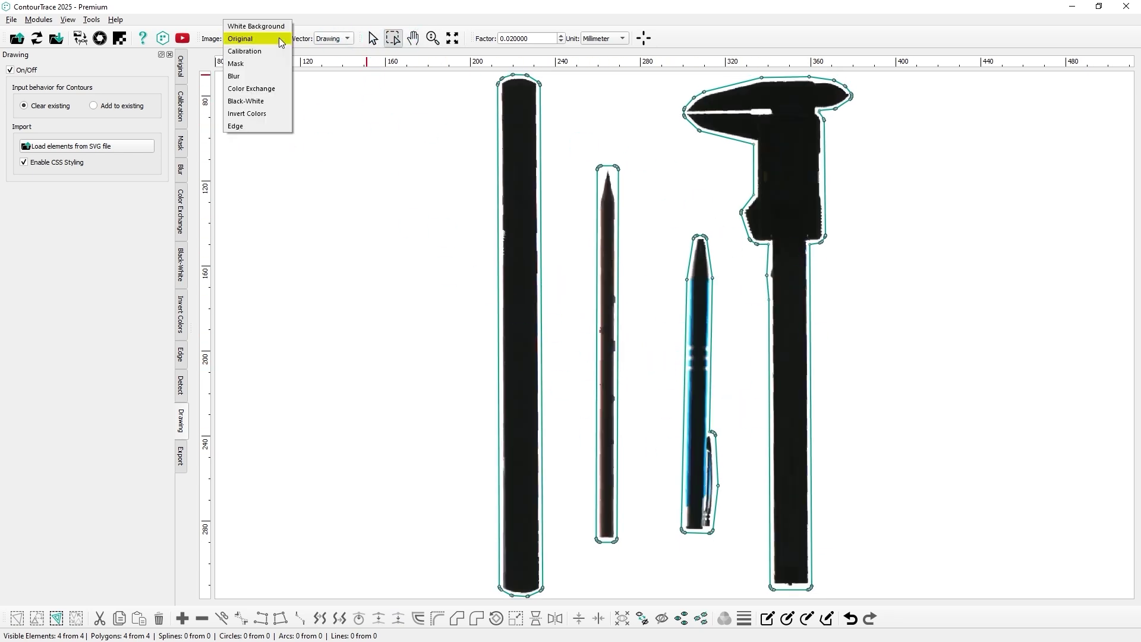
pyautogui.click(269, 25)
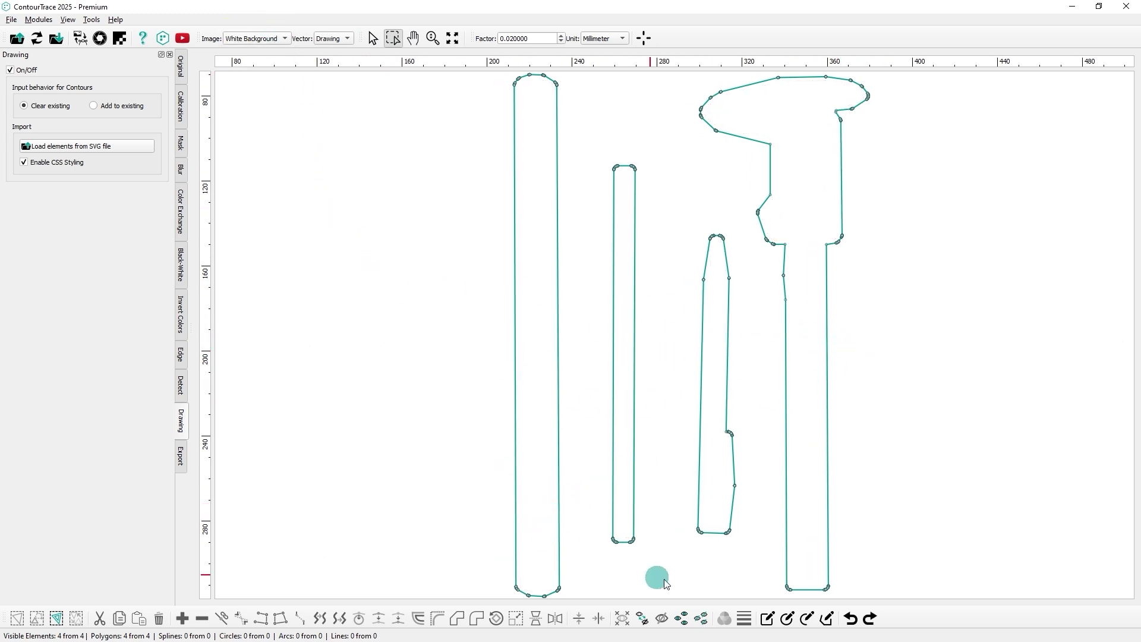
# Draw a rectangle across all four tools and split it into four separate lines.
pyautogui.click(766, 618)
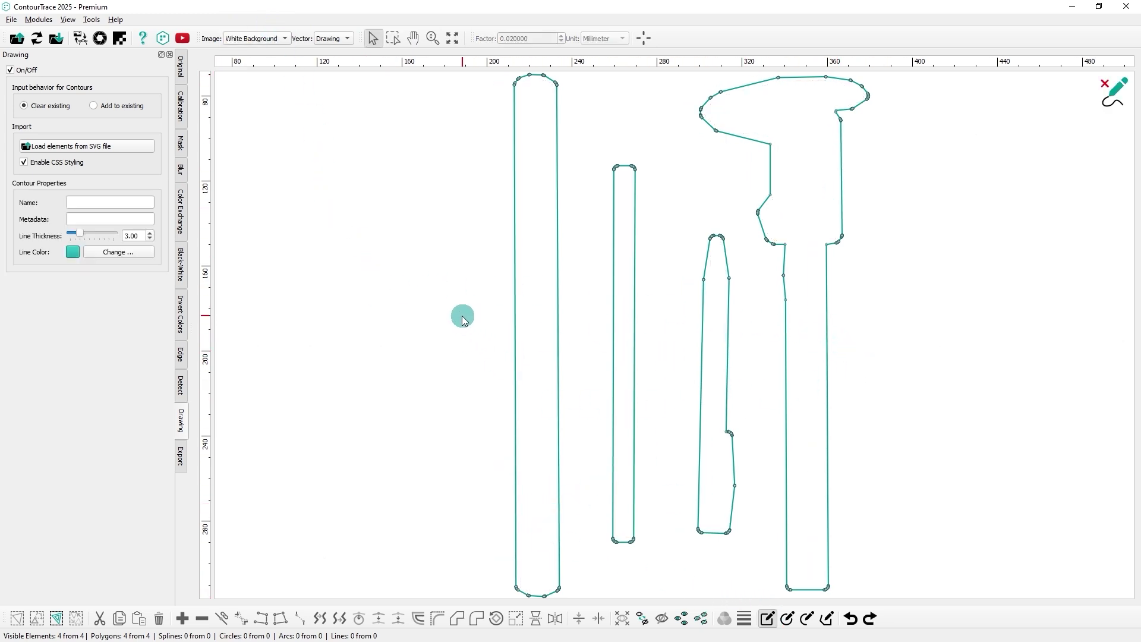
pyautogui.moveTo(454, 316); pyautogui.dragTo(871, 360)
pyautogui.click(1104, 84)
pyautogui.click(398, 618)
# Measure the rectangle's height from its top-left to its bottom-left corner.
pyautogui.scroll(5, 458, 351)
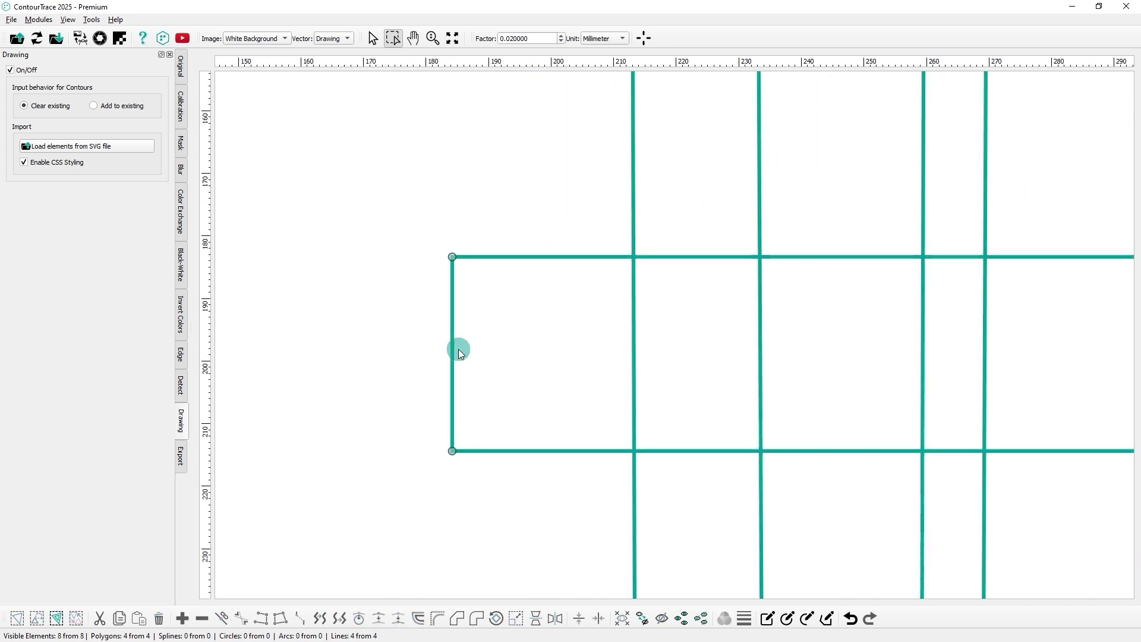
pyautogui.click(644, 38)
pyautogui.click(452, 257)
pyautogui.click(452, 451)
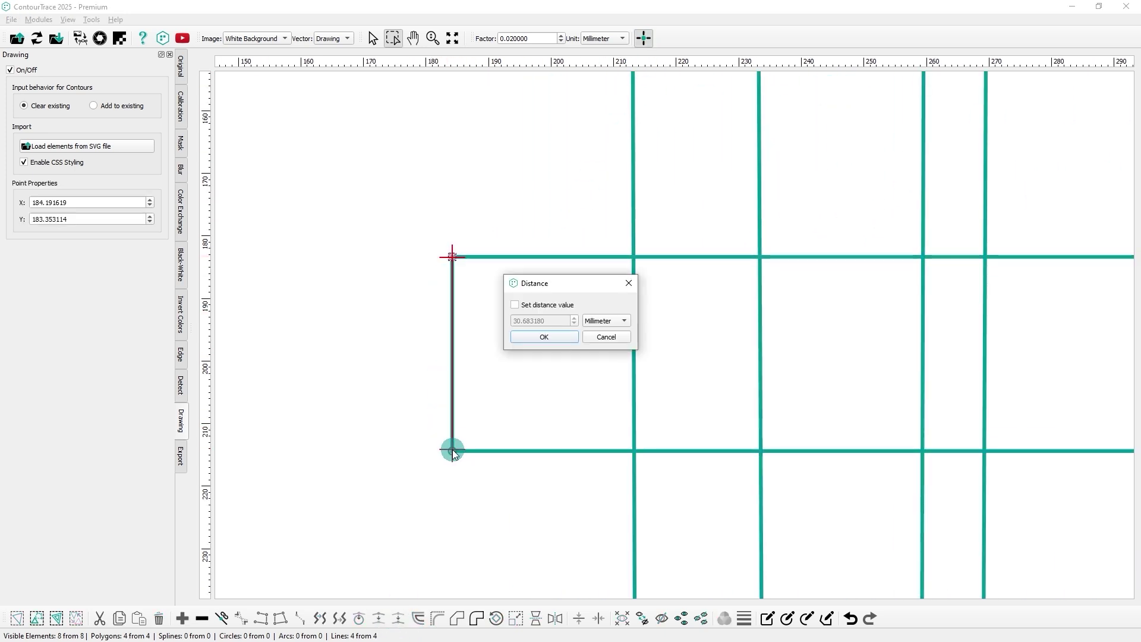
pyautogui.click(605, 337)
# Select the whole rectangle and round its ends with a 15 mm radius.
pyautogui.click(452, 38)
pyautogui.click(491, 385)
pyautogui.click(459, 349)
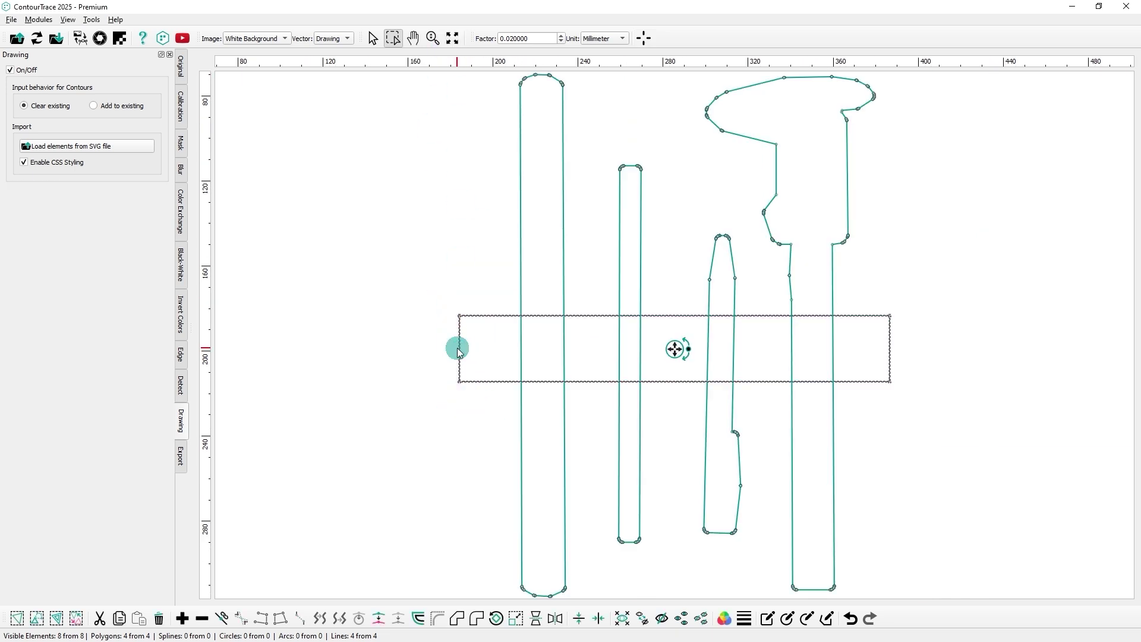
pyautogui.click(476, 618)
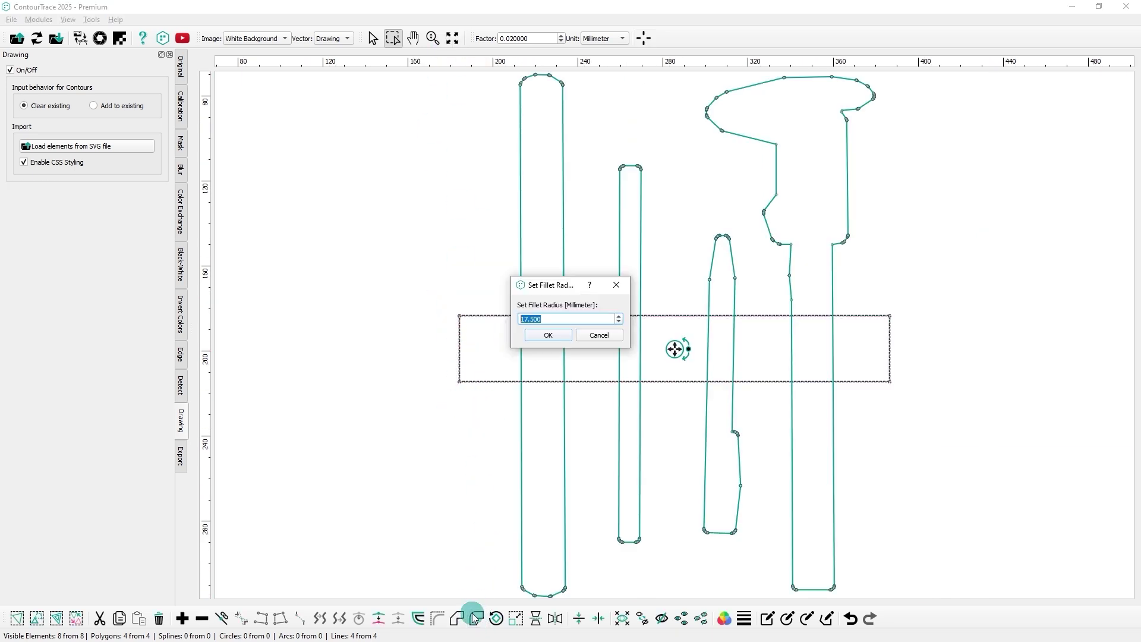
pyautogui.write('15')
pyautogui.click(547, 336)
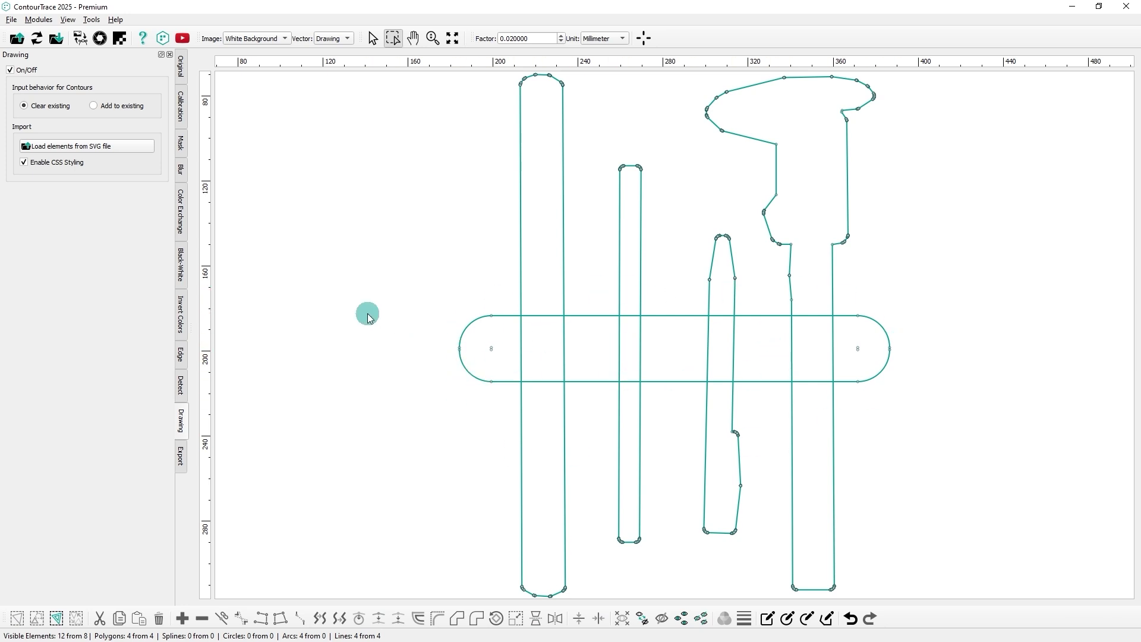
# Show the photo to check the slot placement, then hide it again.
pyautogui.click(256, 38)
pyautogui.click(247, 49)
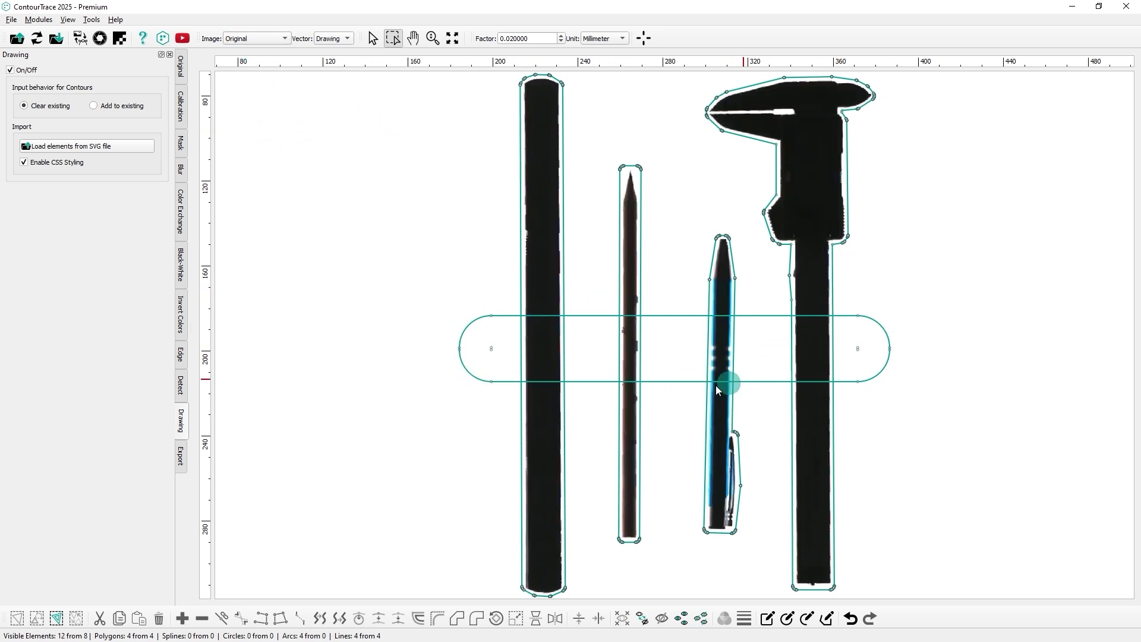
pyautogui.click(273, 38)
pyautogui.click(255, 26)
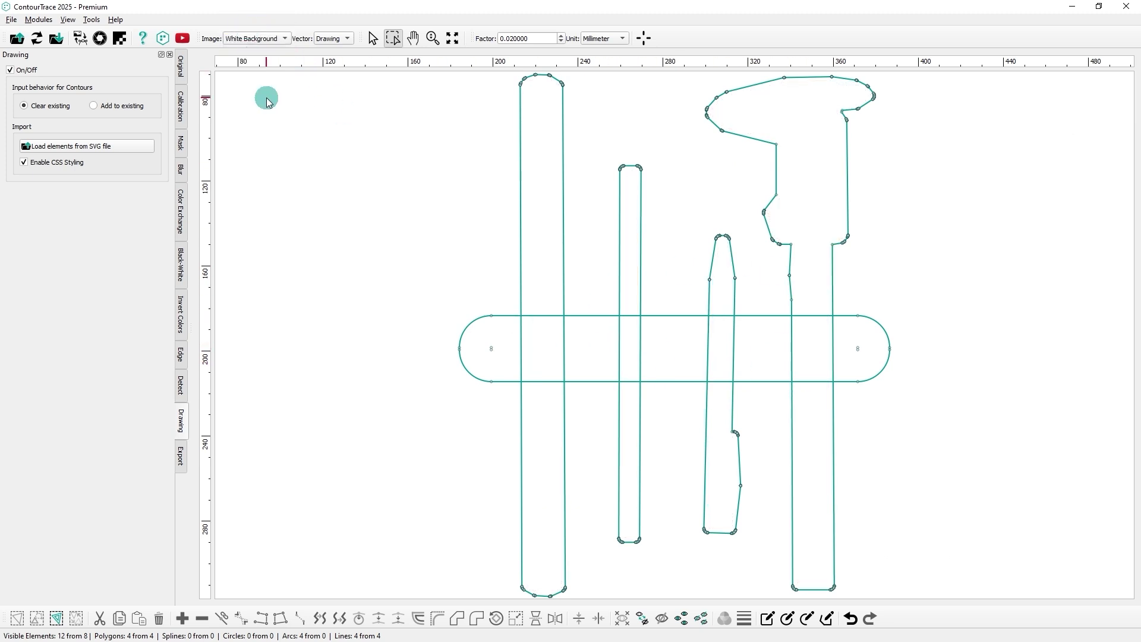
# Export the outlines as the DXF file CT_2025-04-03_13-23-35.dxf.
pyautogui.click(181, 457)
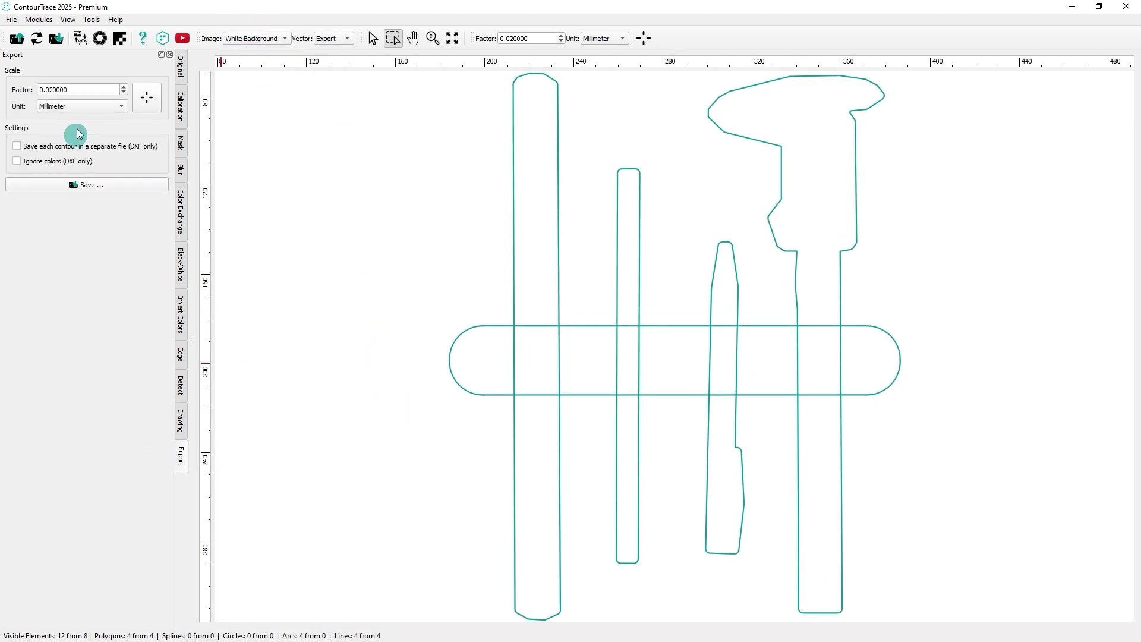
pyautogui.click(89, 185)
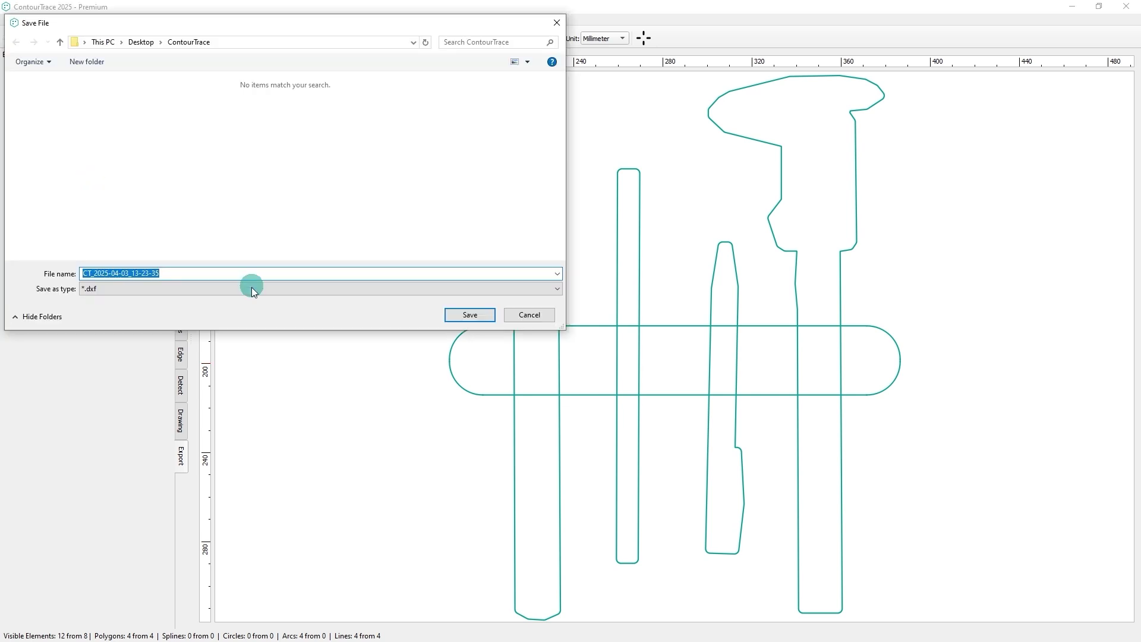
pyautogui.click(468, 315)
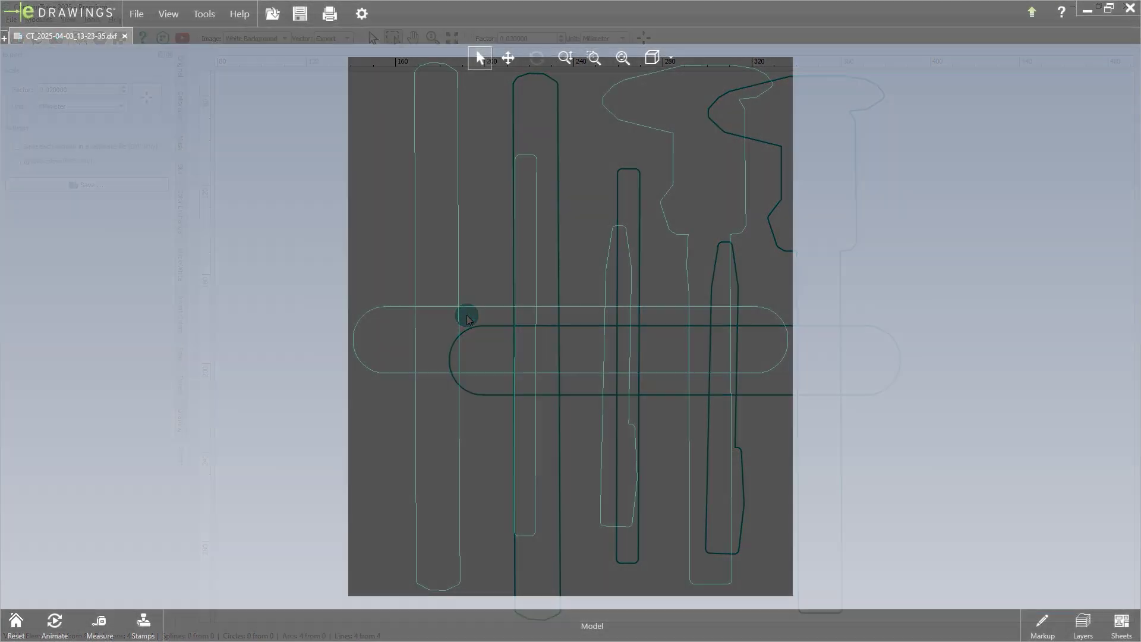